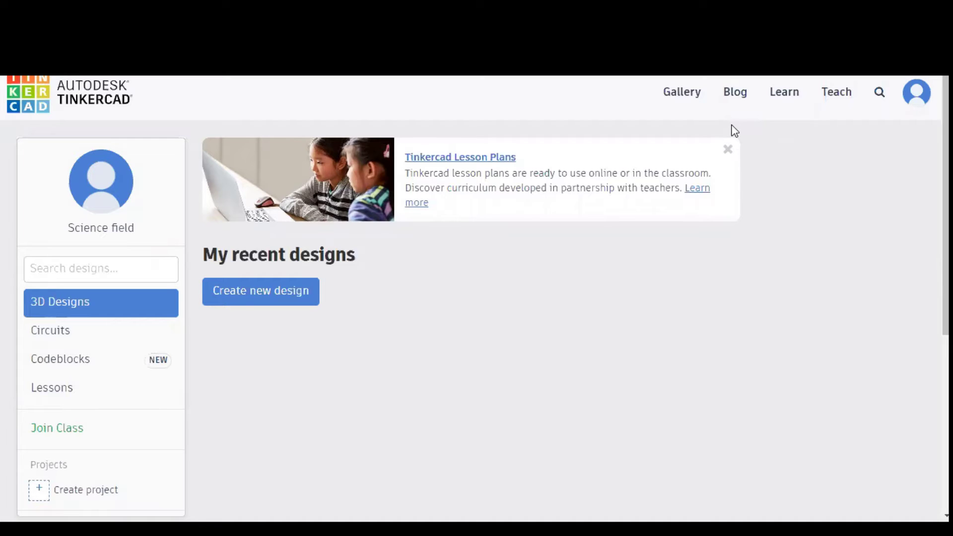
- Create a new circuit and place an Arduino Uno R3 board in the workspace
click(102, 337)
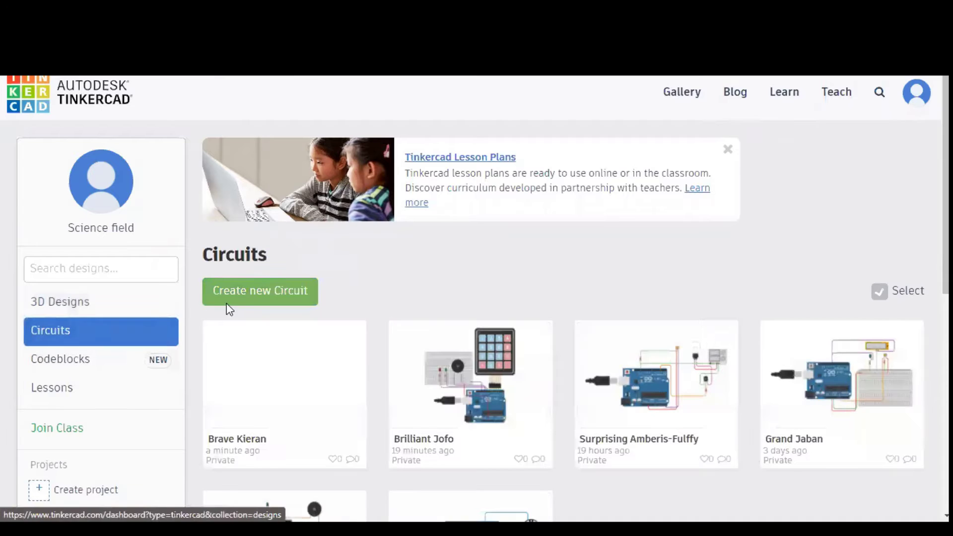
click(247, 290)
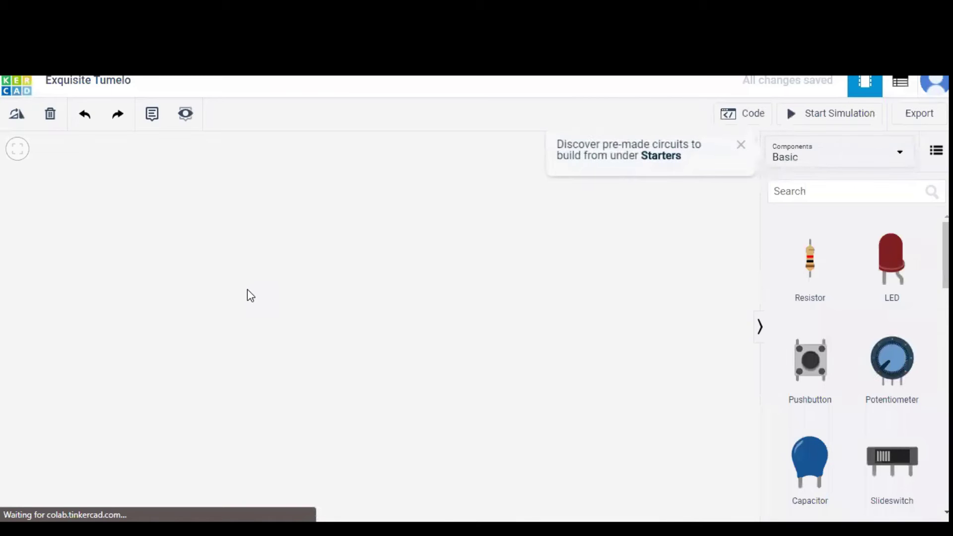
click(812, 191)
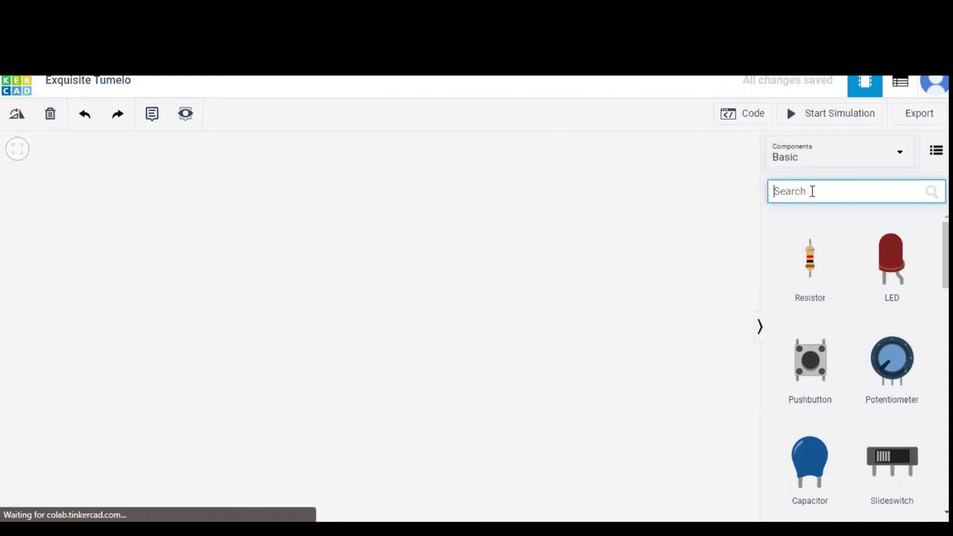
text(Arduino)
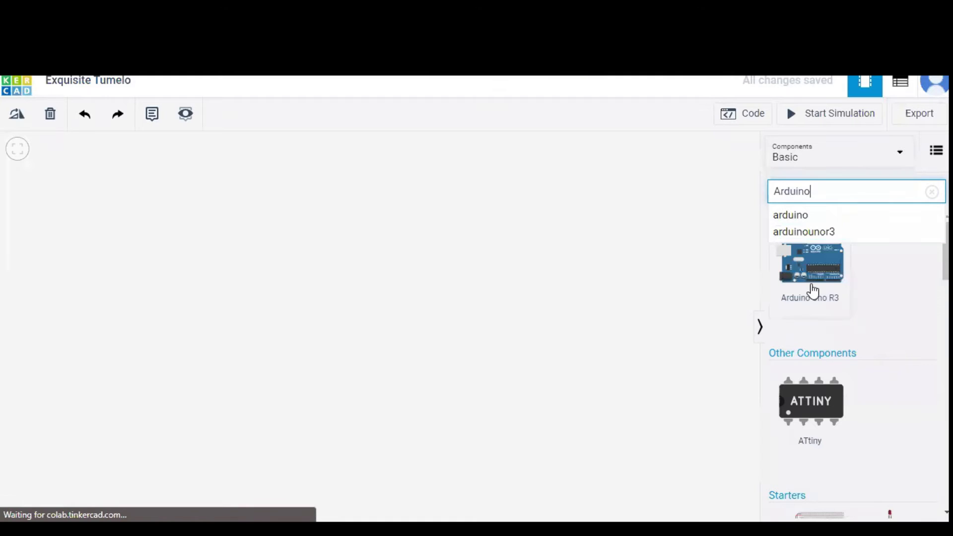
click(291, 400)
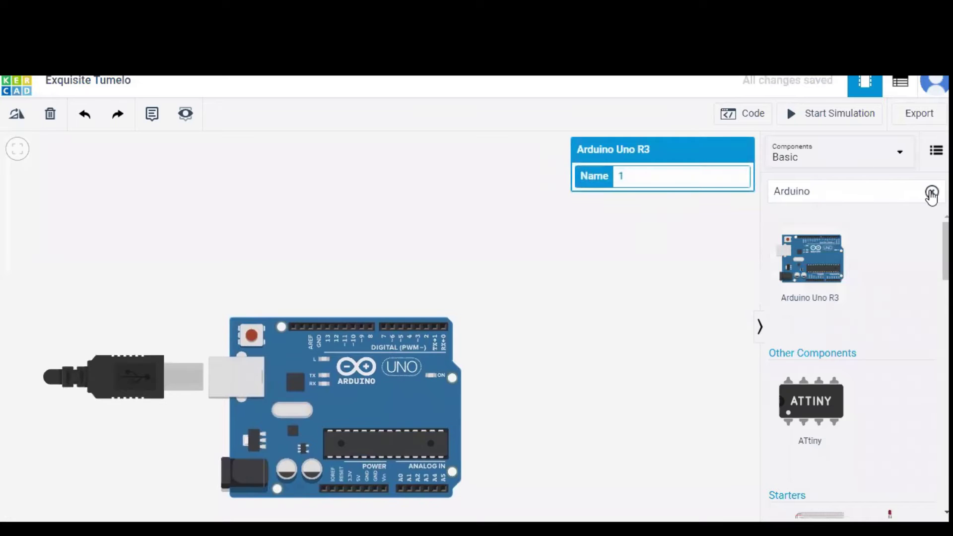
- Search the components for "keypad" and place a Keypad 4x4 above the Arduino board
click(932, 193)
click(842, 198)
text(k)
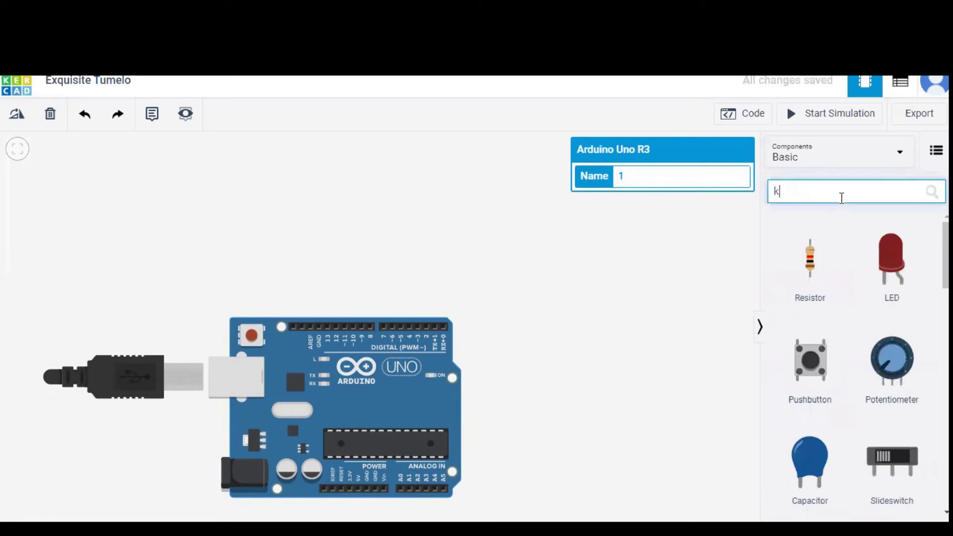
text(eypad)
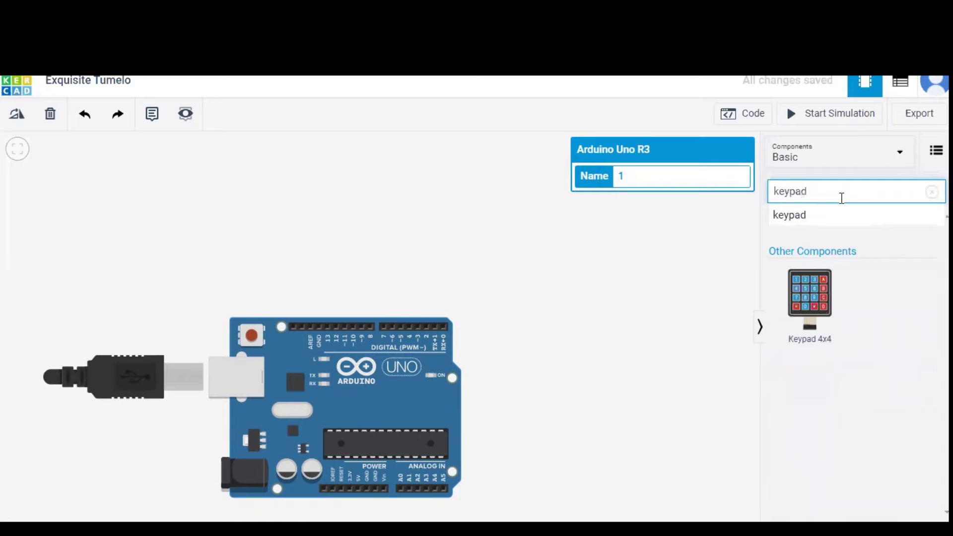
drag(812, 315, 389, 309)
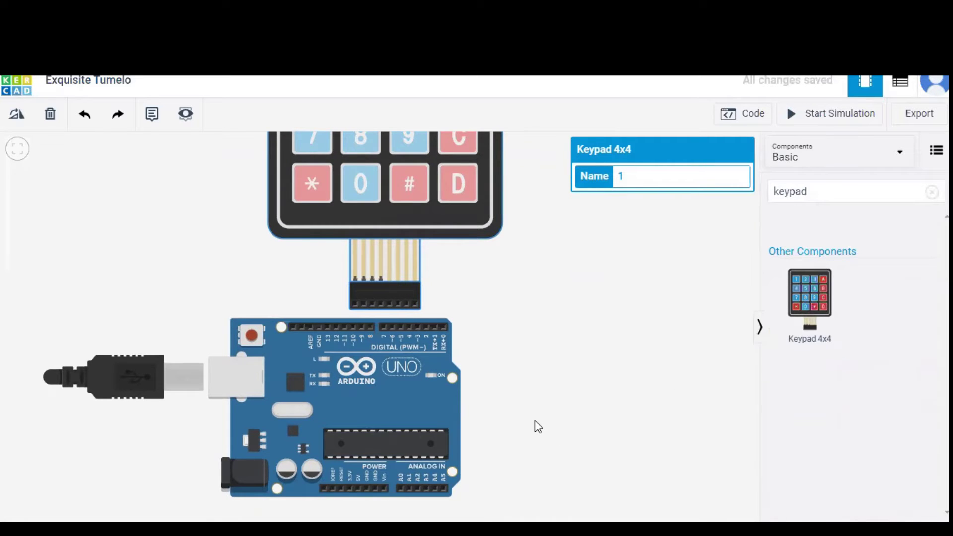
- Reposition the Arduino board and the keypad so the keypad's connector sits just above the Arduino's digital pins
scroll(538, 427, down, 2)
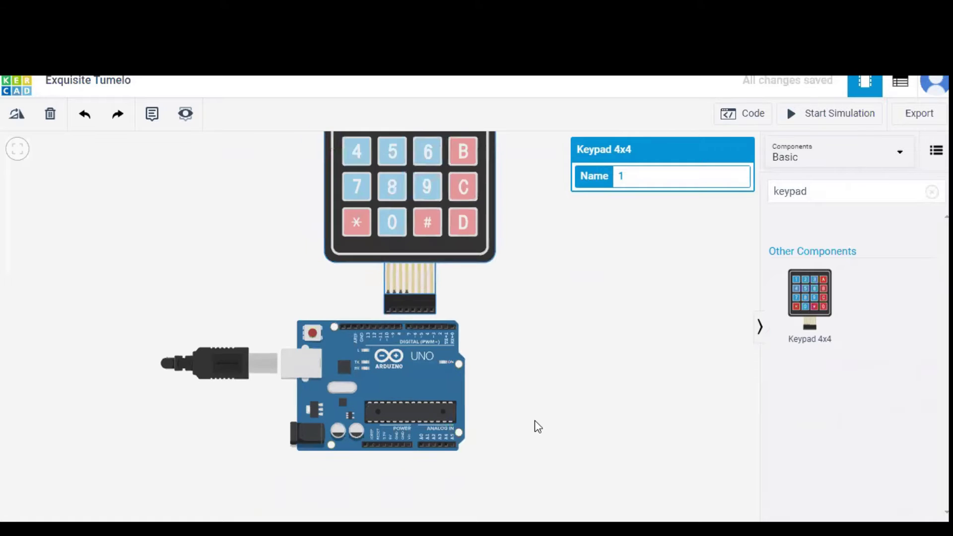
drag(426, 372, 414, 416)
scroll(413, 420, up, 1)
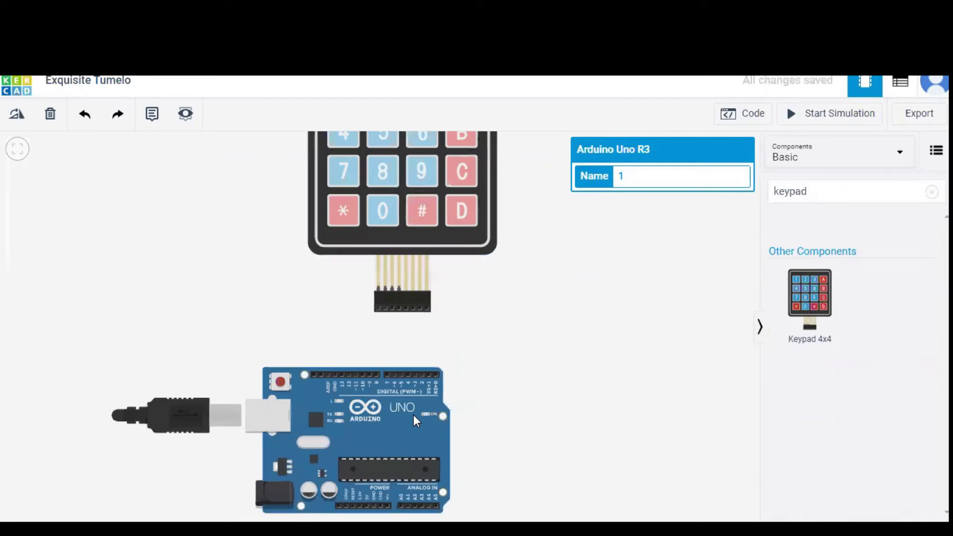
drag(413, 415, 428, 417)
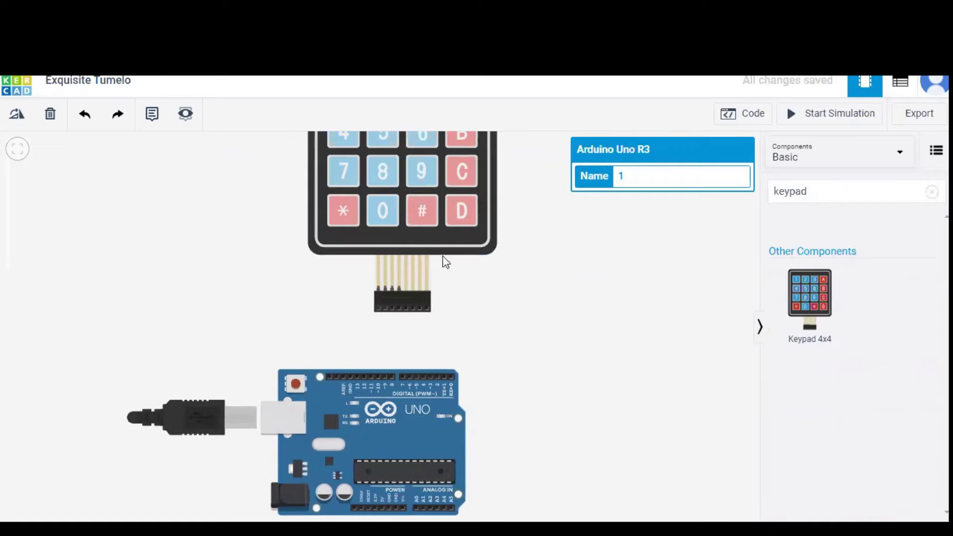
drag(444, 237, 450, 292)
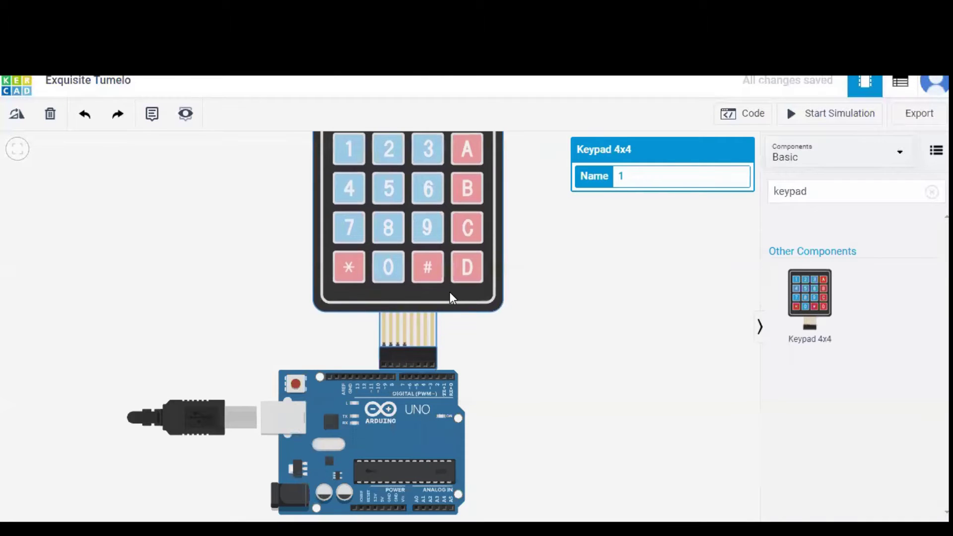
drag(433, 403, 442, 411)
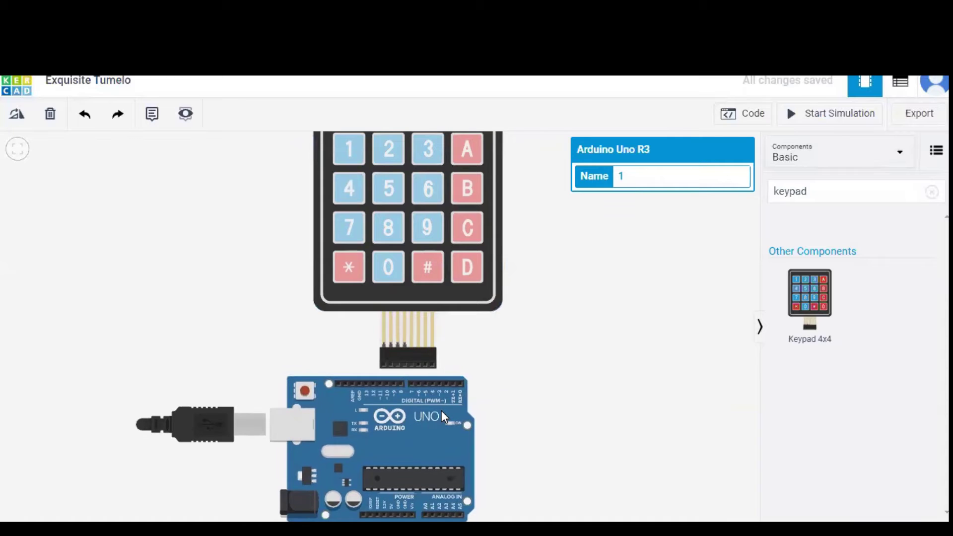
click(456, 307)
drag(456, 306, 455, 310)
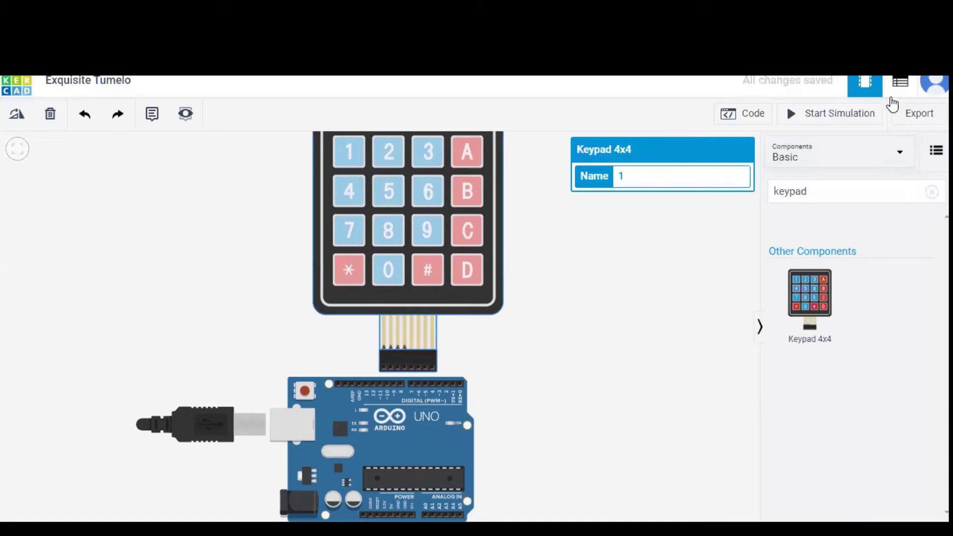
- Search the components for "bread" and place a Breadboard Small to the left of the keypad
click(931, 192)
click(860, 191)
text(bread)
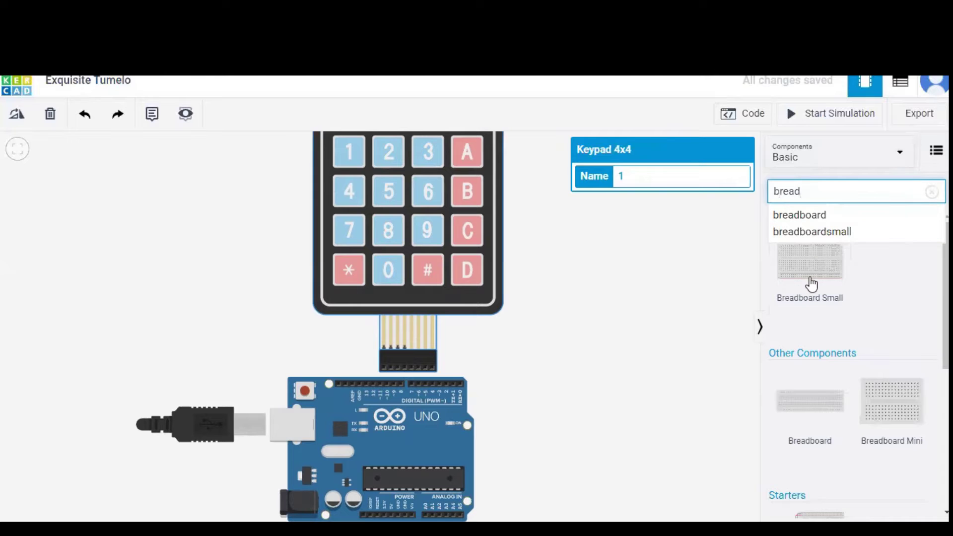
click(137, 290)
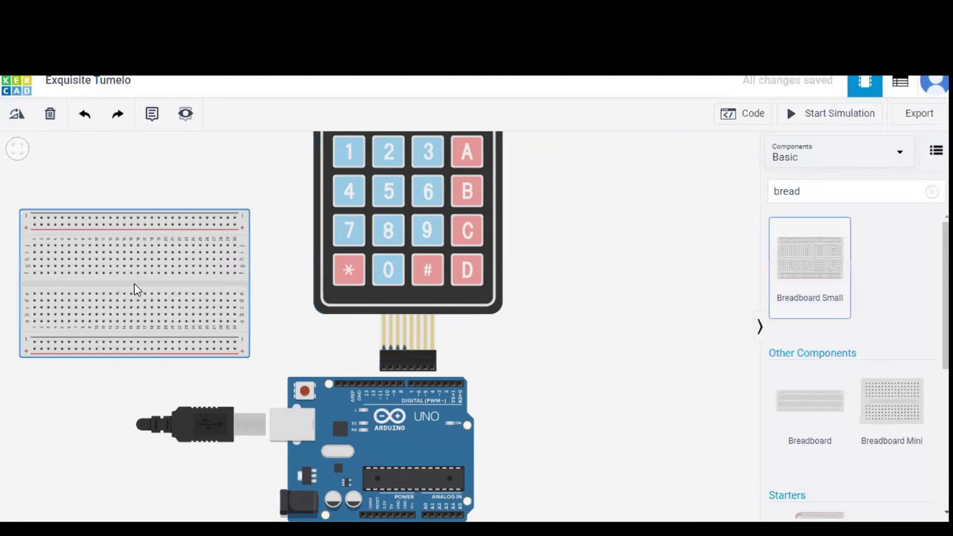
drag(137, 289, 164, 287)
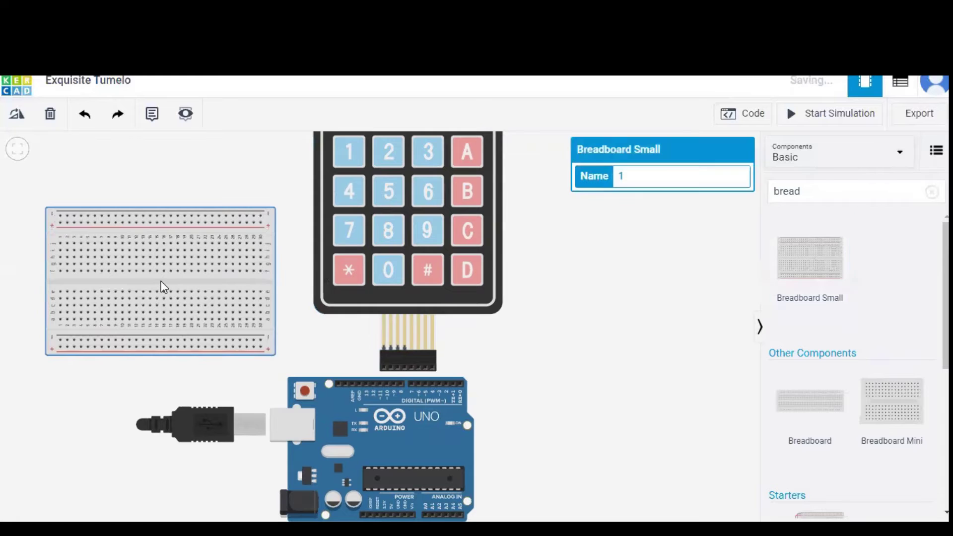
click(616, 269)
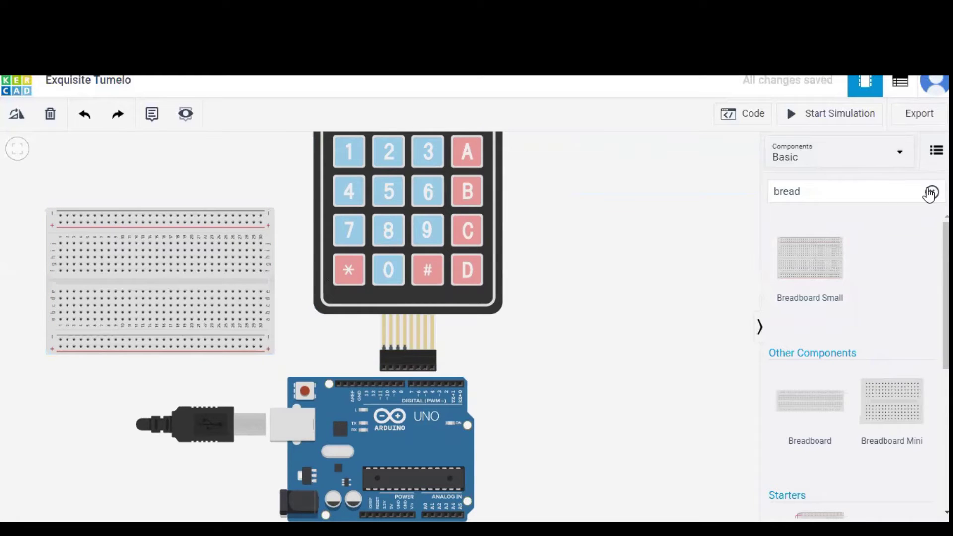
- Search the components for "led" and place two LEDs side by side across the breadboard's centre gap
click(932, 191)
click(847, 191)
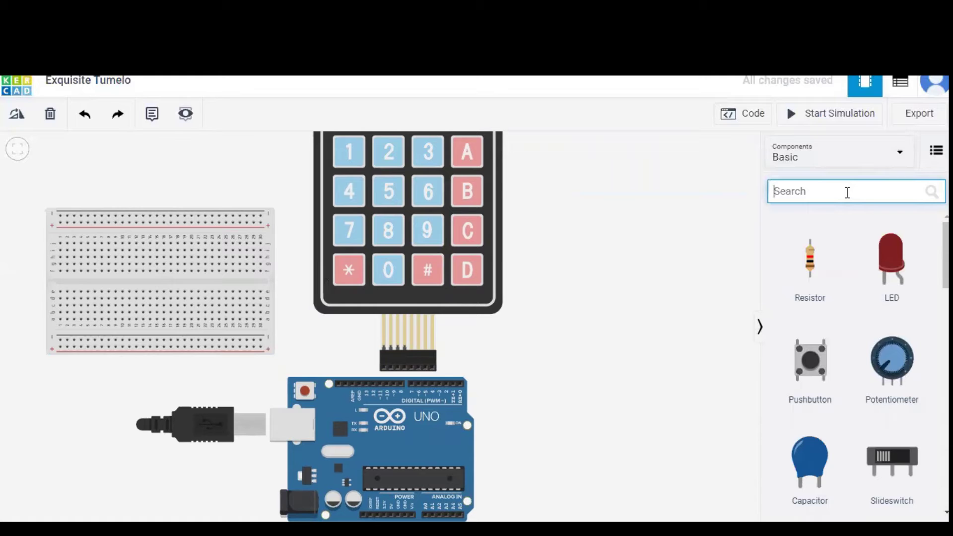
text(led)
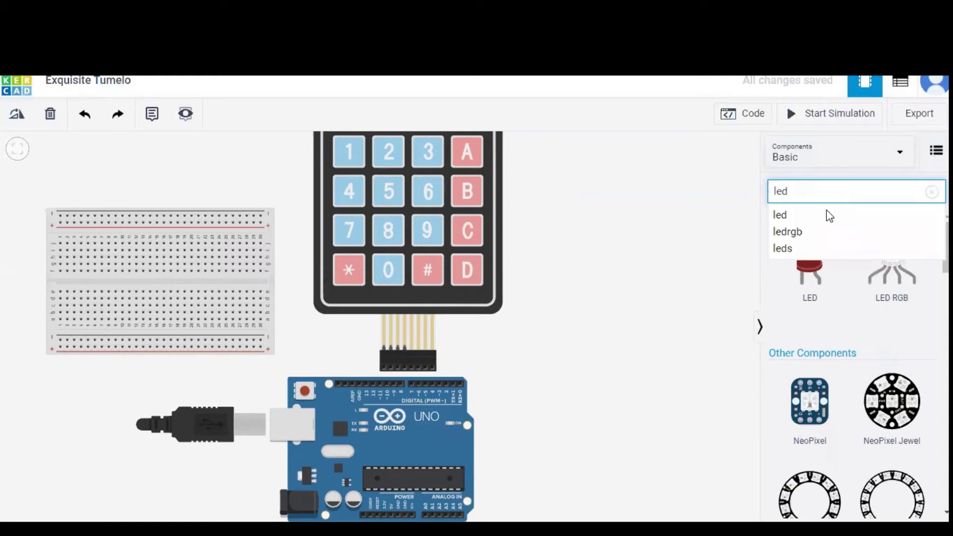
drag(810, 272, 116, 292)
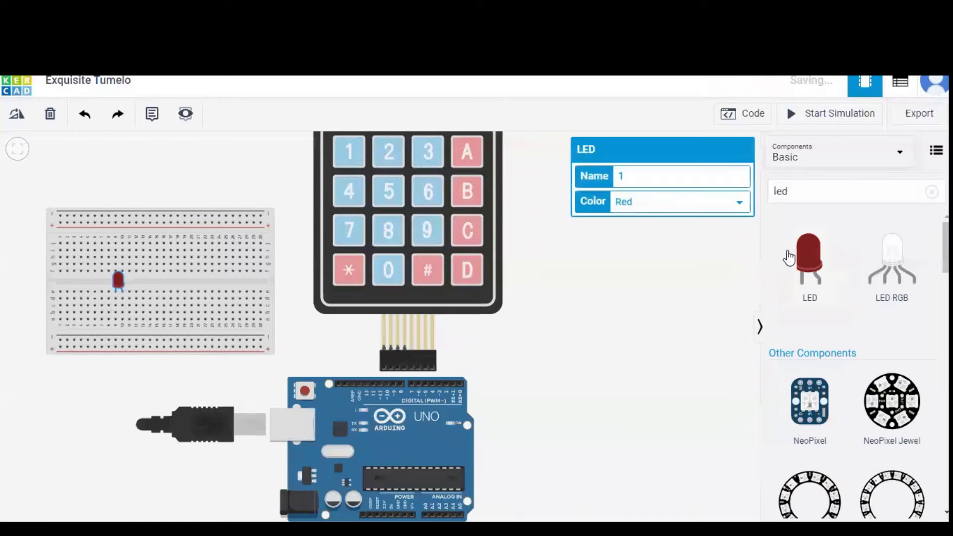
drag(808, 260, 174, 292)
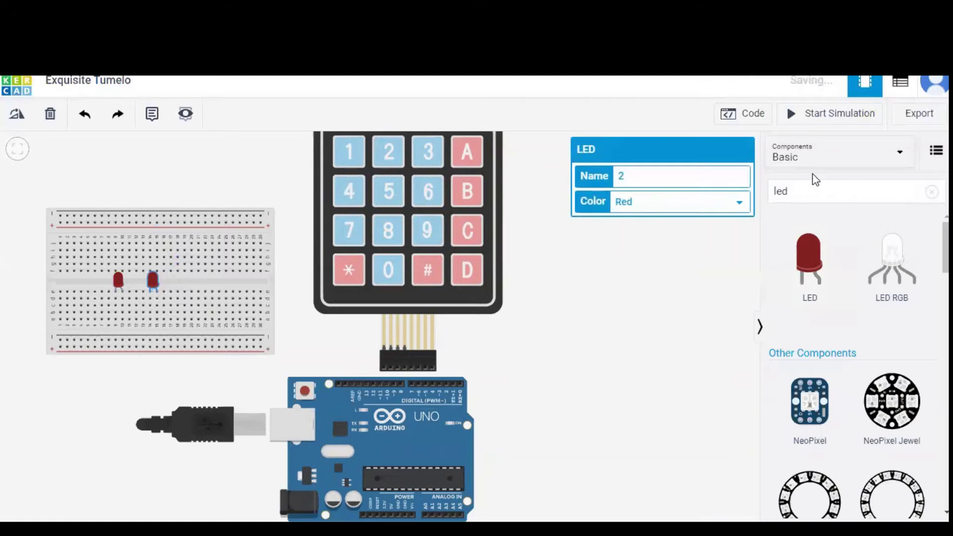
- Search the components for "piezo" and place a Piezo on the breadboard to the right of the LEDs
click(855, 193)
key(BackSpace)
key(BackSpace)
key(BackSpace)
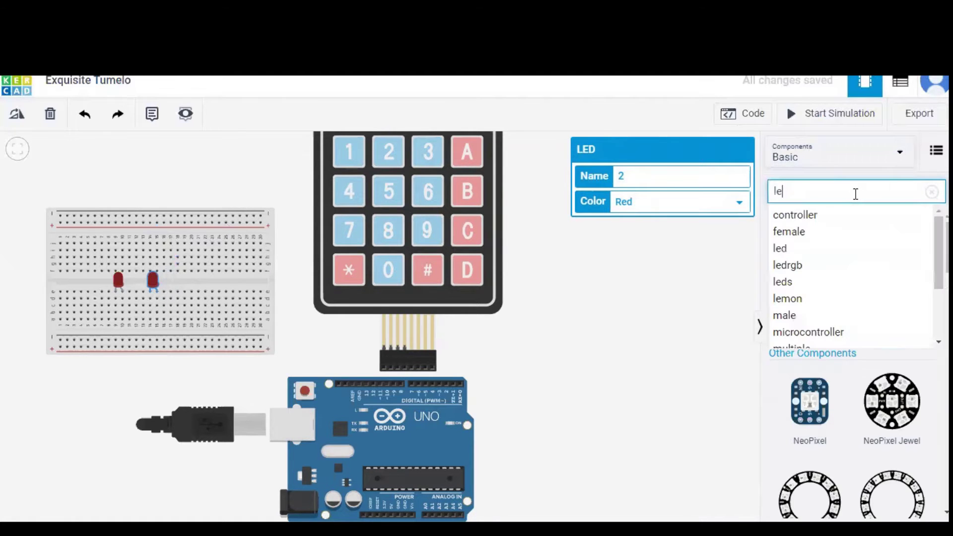
text(piezo)
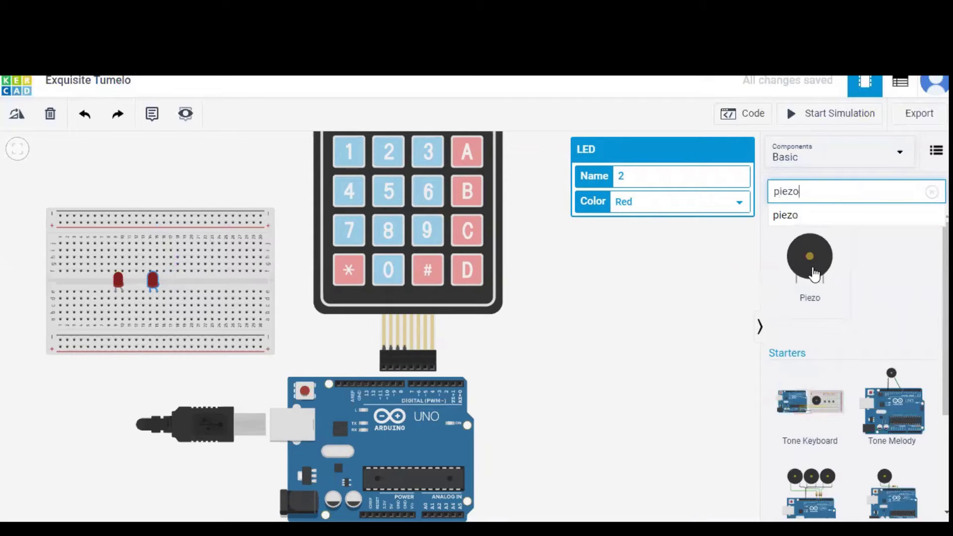
drag(809, 255, 208, 302)
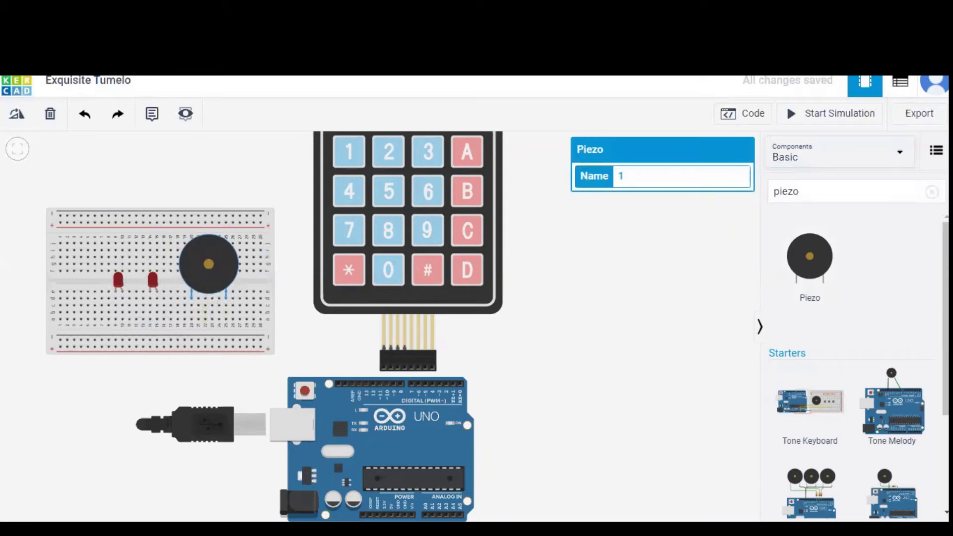
- Place two resistors vertically on the breadboard, one under the left leg of each LED
click(932, 192)
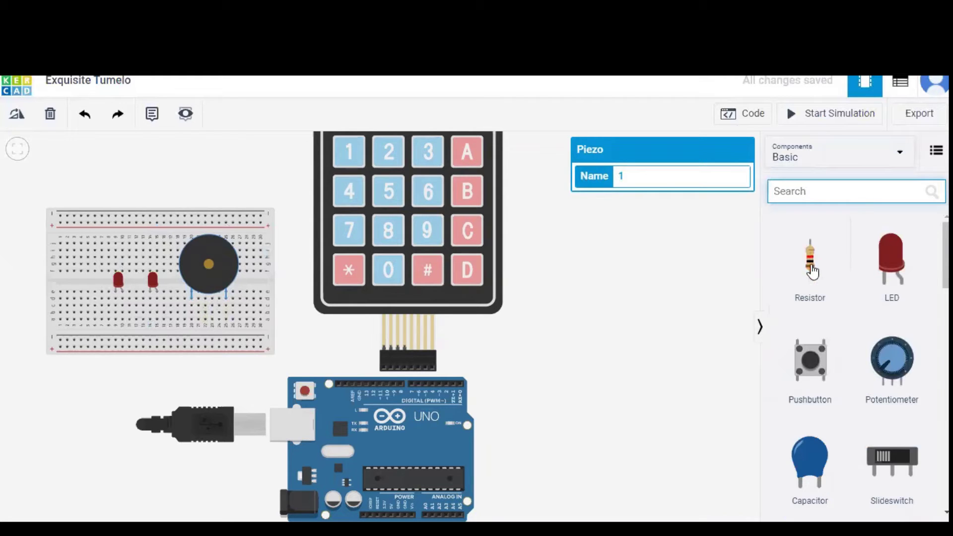
drag(810, 272, 116, 308)
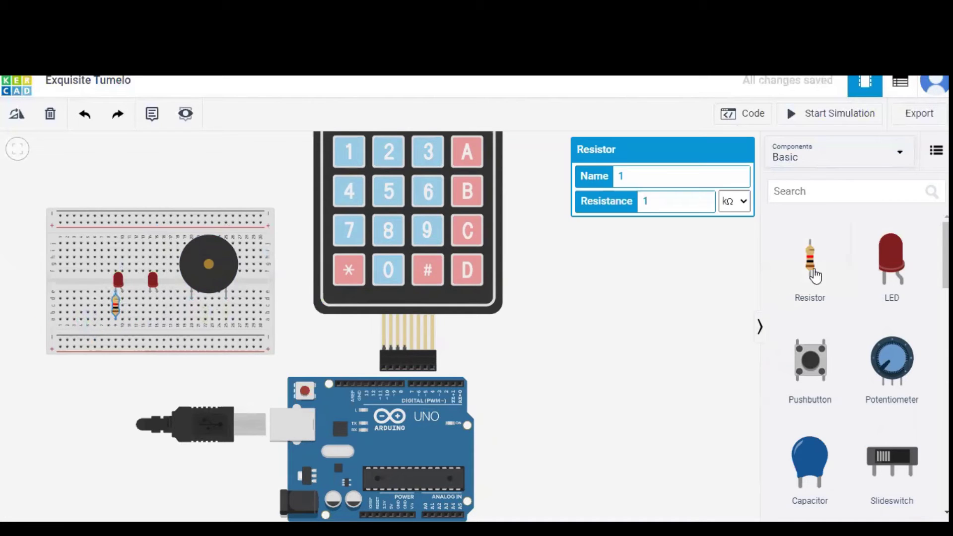
drag(820, 266, 117, 323)
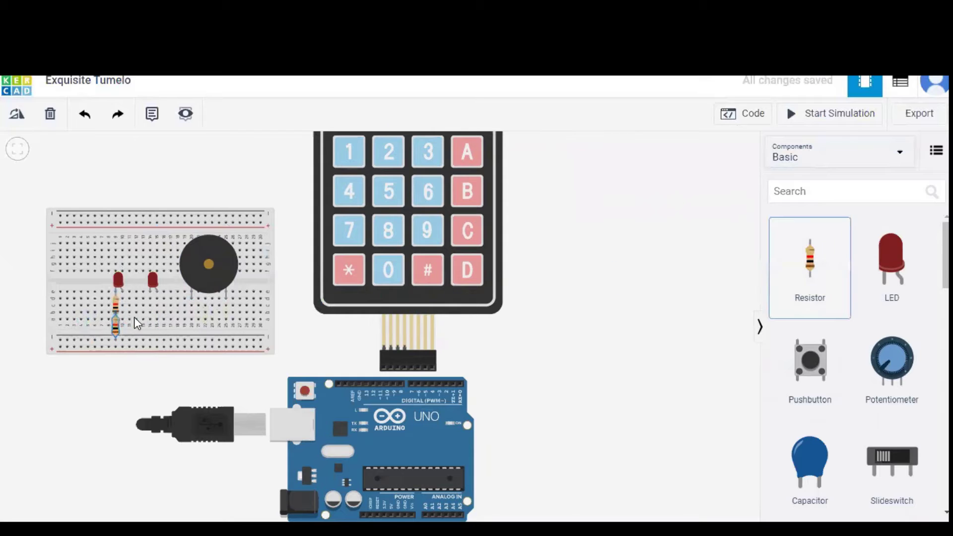
drag(152, 307, 152, 306)
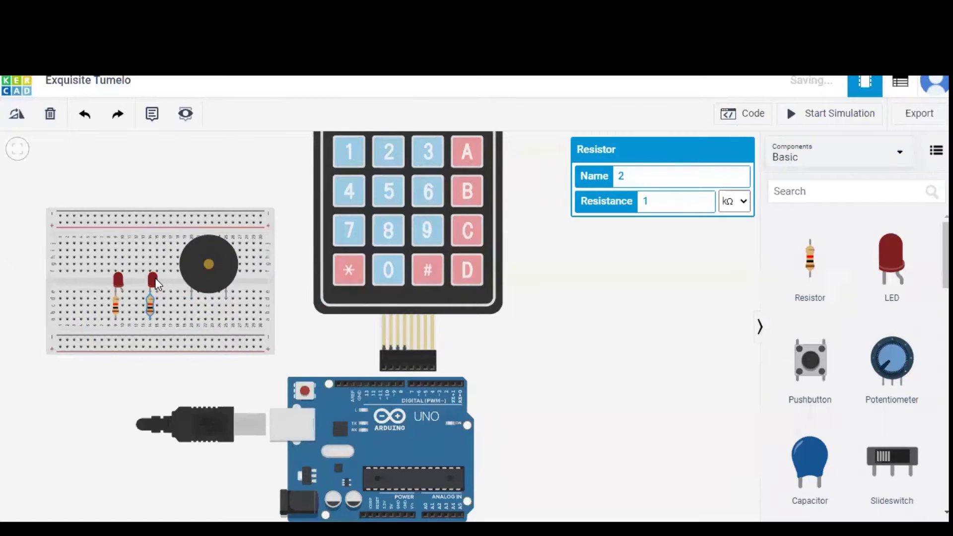
- Set the color of the LED next to the piezo to Green
click(155, 282)
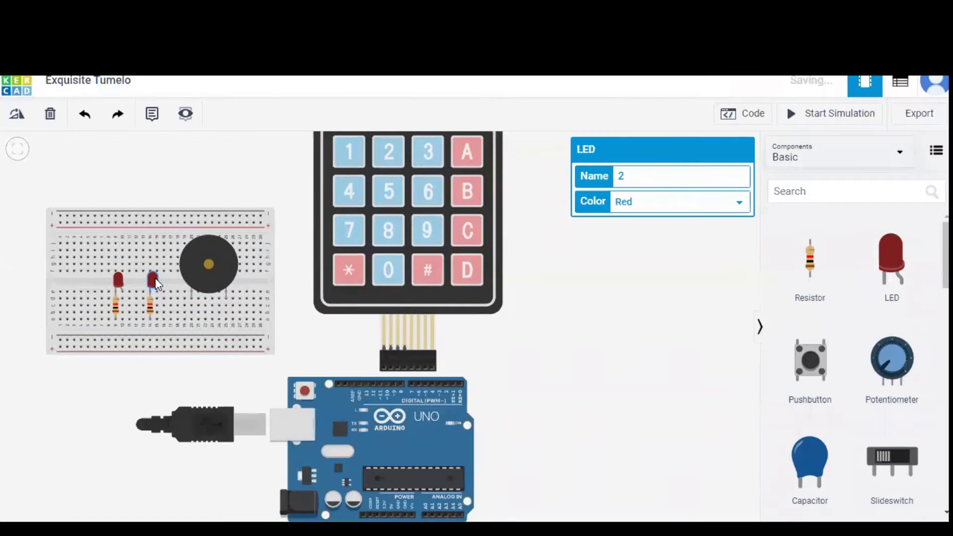
click(629, 214)
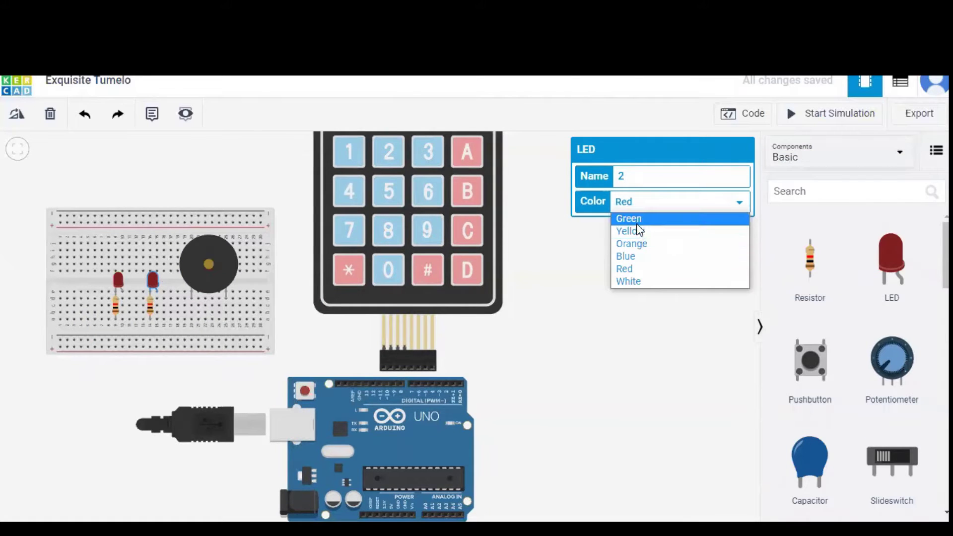
click(637, 223)
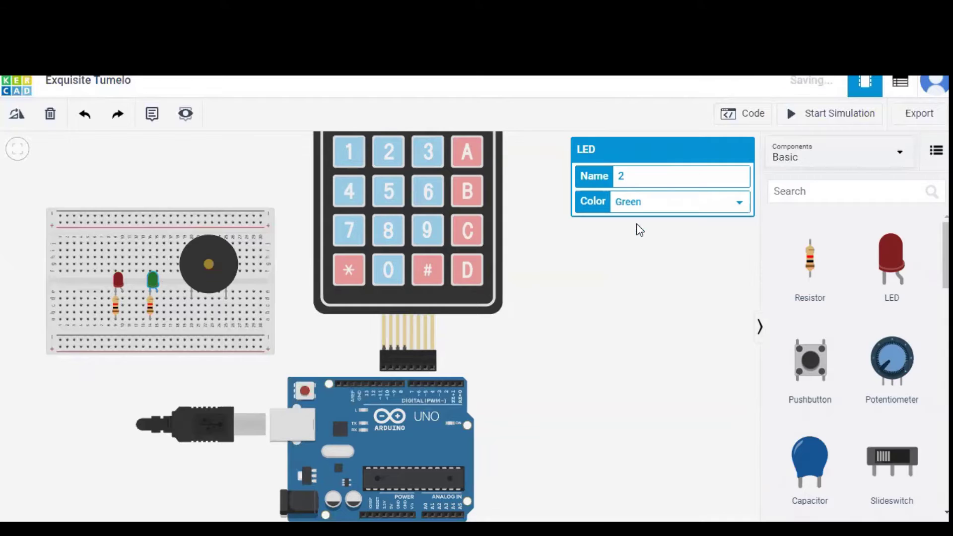
click(639, 280)
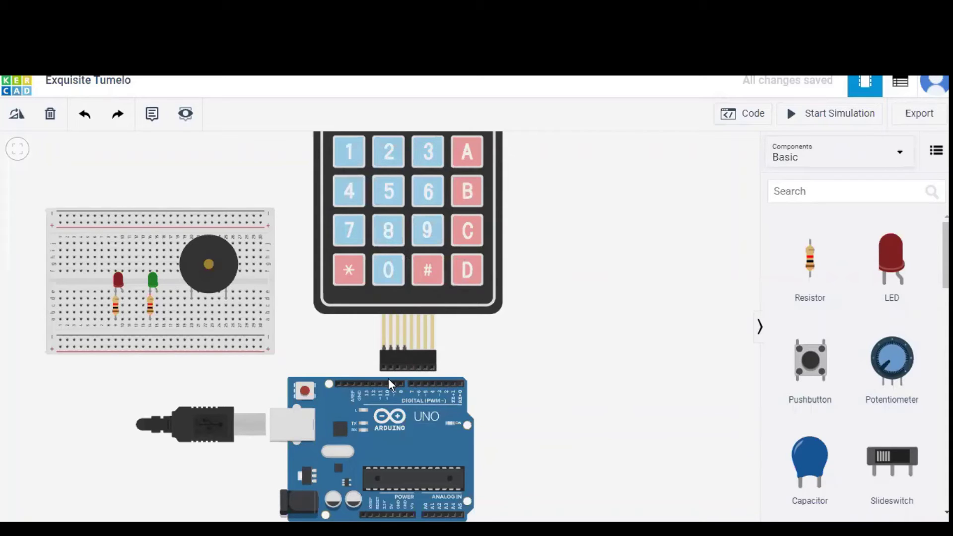
- Wire keypad pins Column 4, Column 3, Column 2 and Column 1 to Arduino digital pins 2, 3, 4 and 5 respectively
click(432, 368)
click(446, 385)
click(426, 368)
click(439, 383)
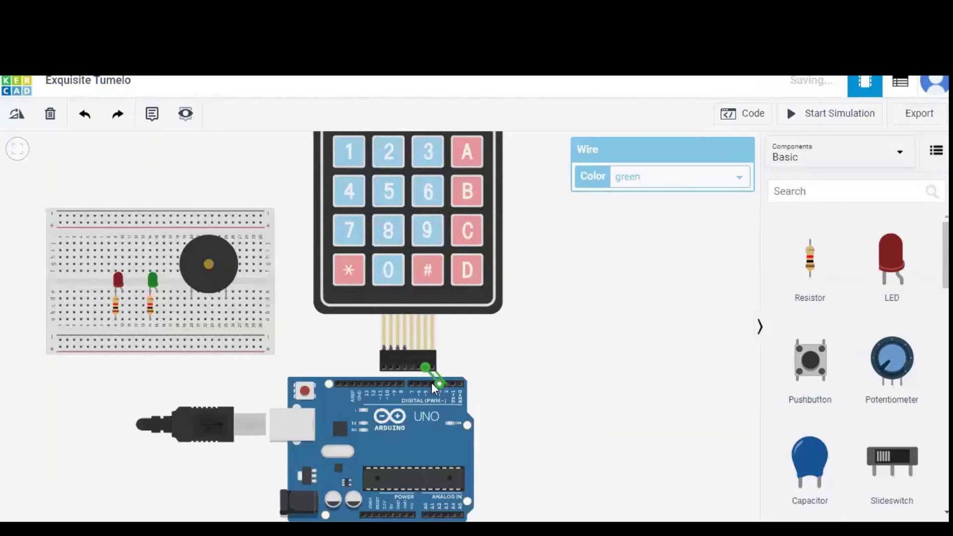
click(418, 368)
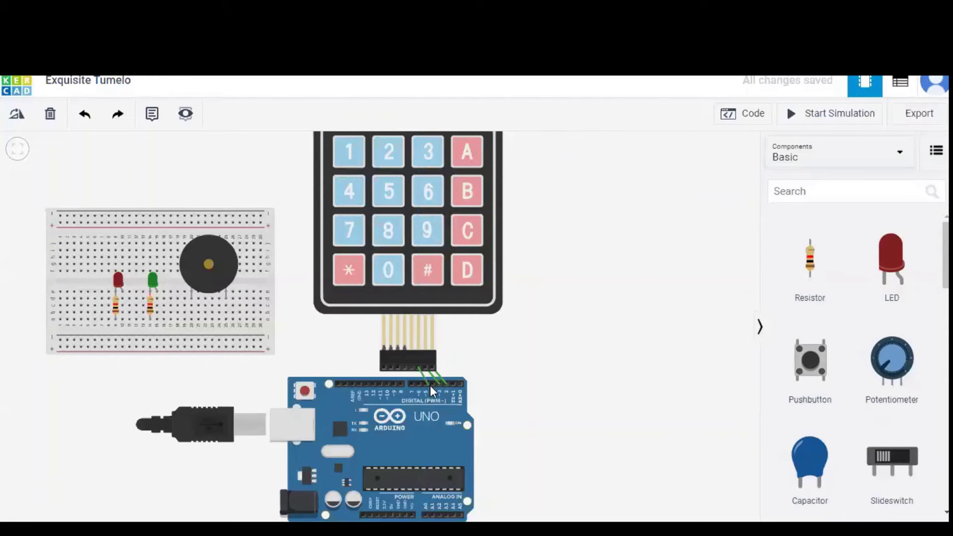
click(431, 385)
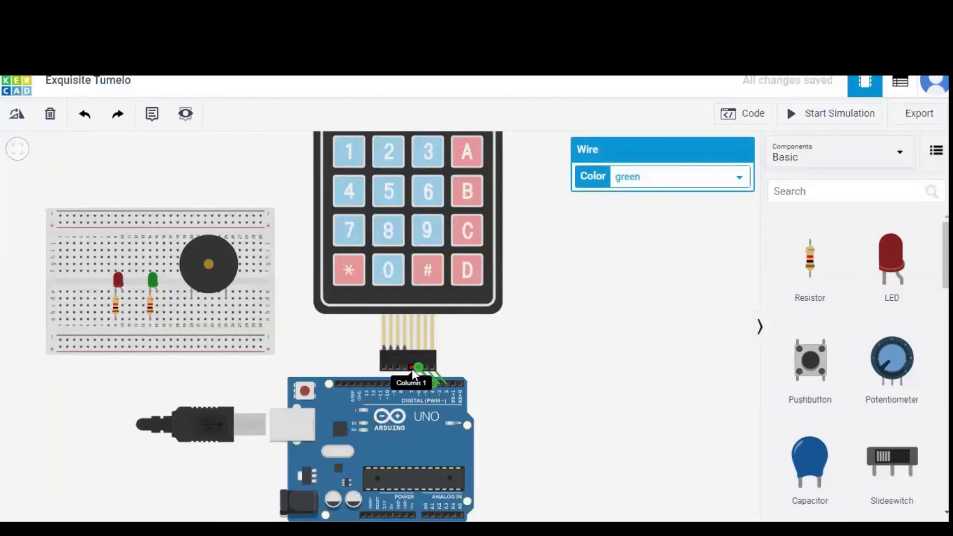
click(412, 368)
click(426, 381)
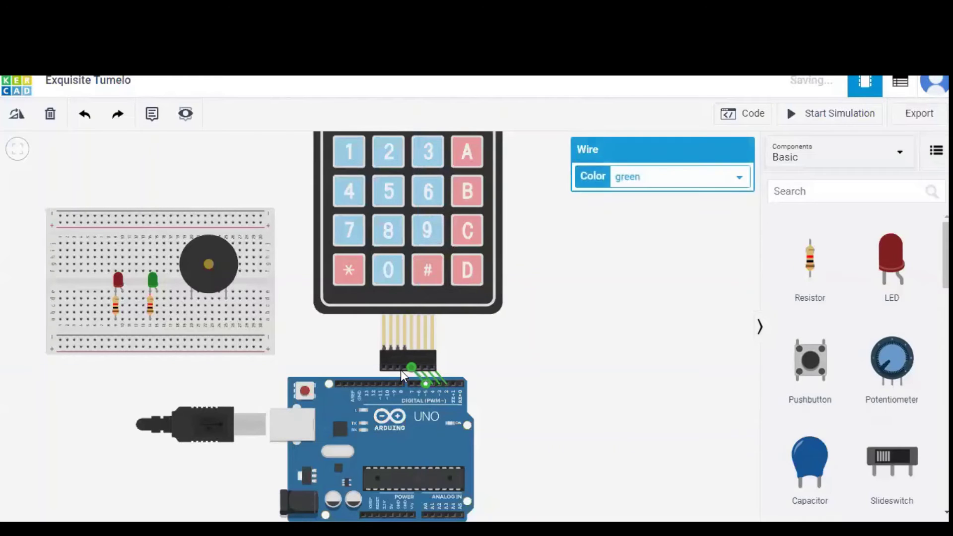
- Wire keypad pins Row 4, Row 3, Row 2 and Row 1 to Arduino digital pins 6, 7, 8 and 9 respectively
click(402, 367)
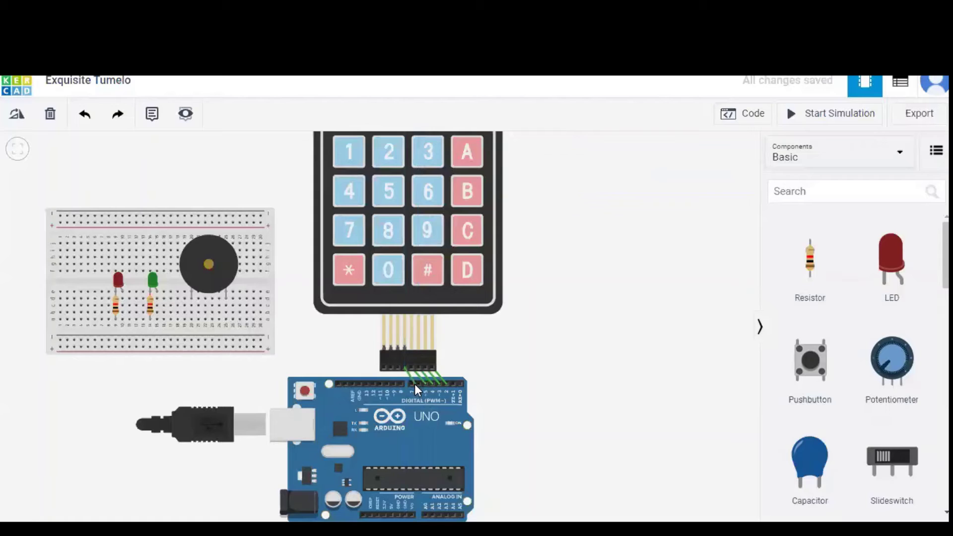
click(418, 384)
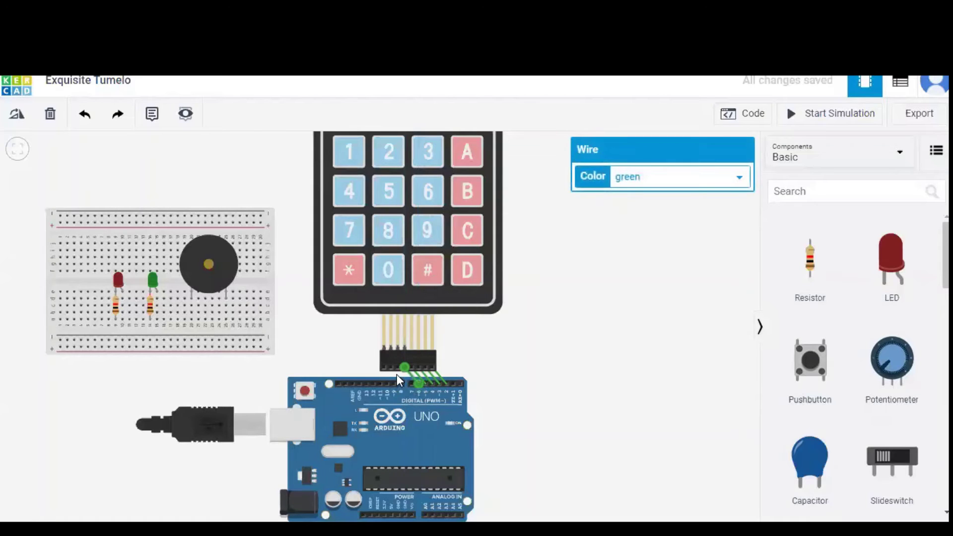
click(398, 368)
click(410, 383)
click(391, 368)
click(399, 382)
click(384, 367)
click(392, 383)
click(498, 356)
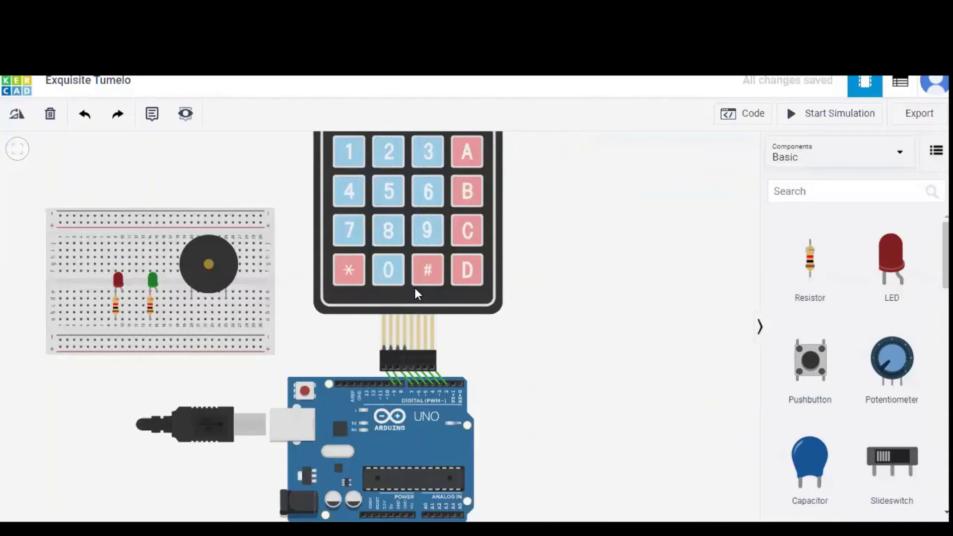
- Shift the keypad right so its connector lines up with the wired Arduino pins, and move the breadboard closer to the keypad
drag(409, 292, 421, 292)
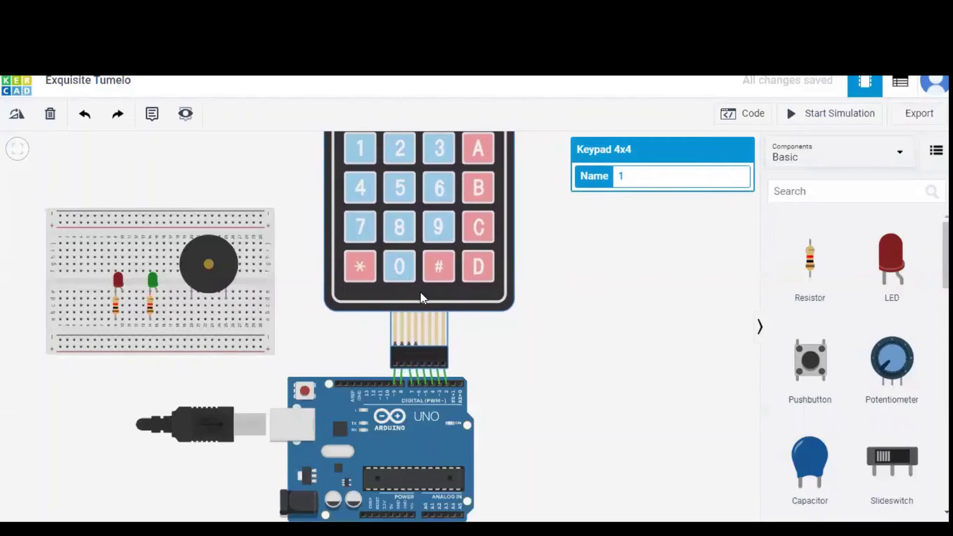
drag(255, 278, 282, 279)
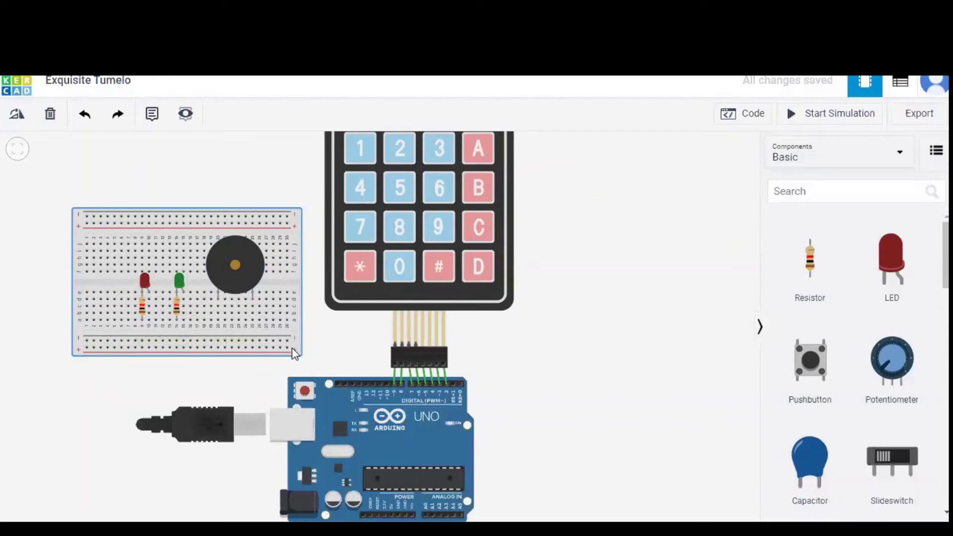
- Wire the Arduino's upper GND pin to the breadboard's lower negative rail with a right-angle bend, and color the wire black
click(359, 383)
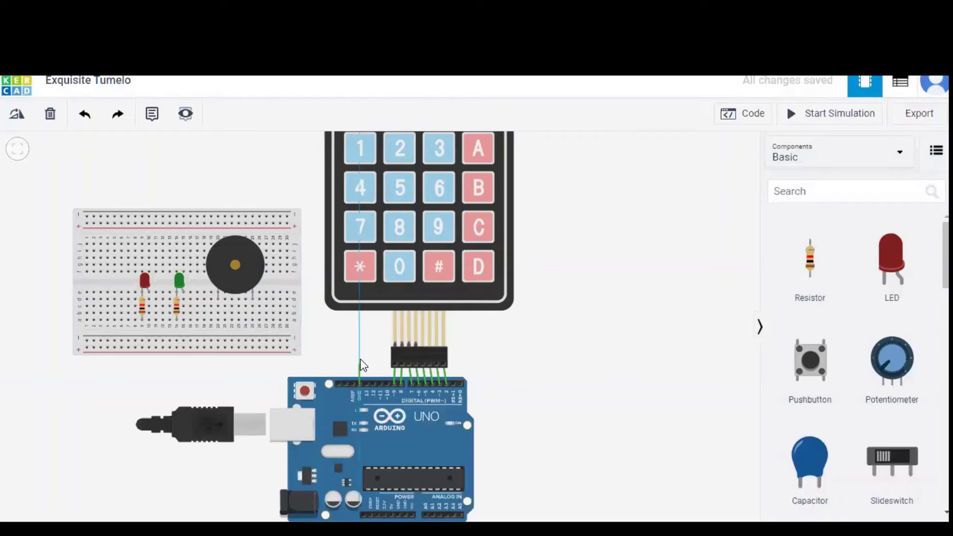
click(359, 338)
click(287, 341)
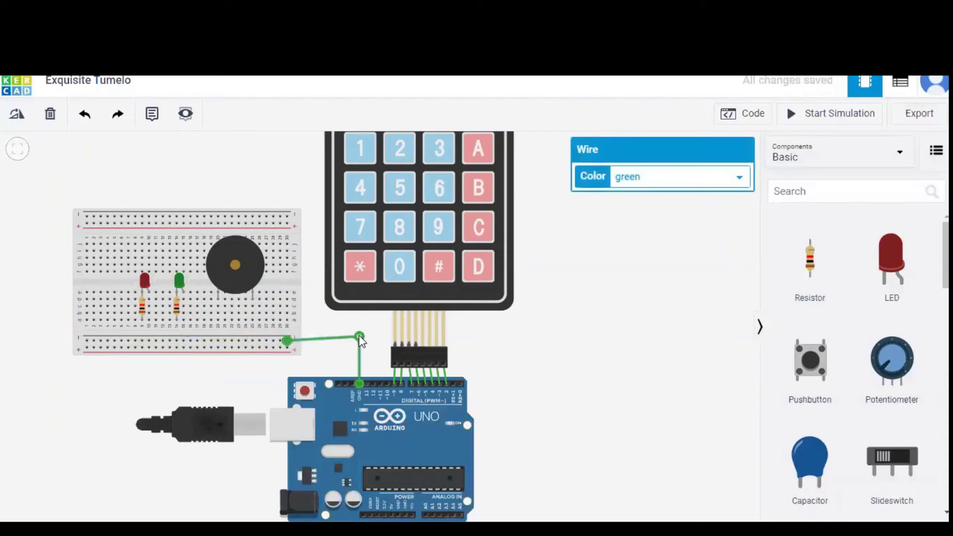
drag(359, 337, 357, 341)
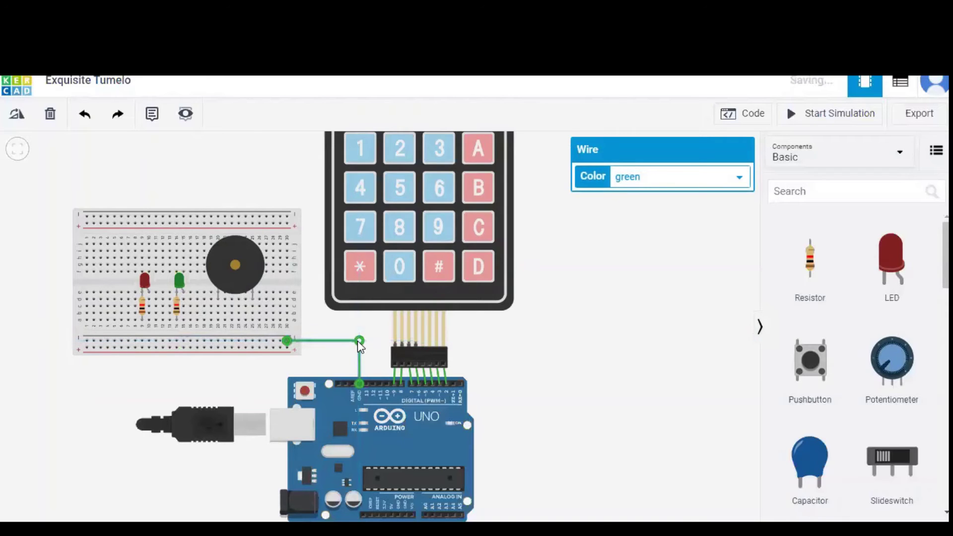
click(660, 180)
click(647, 198)
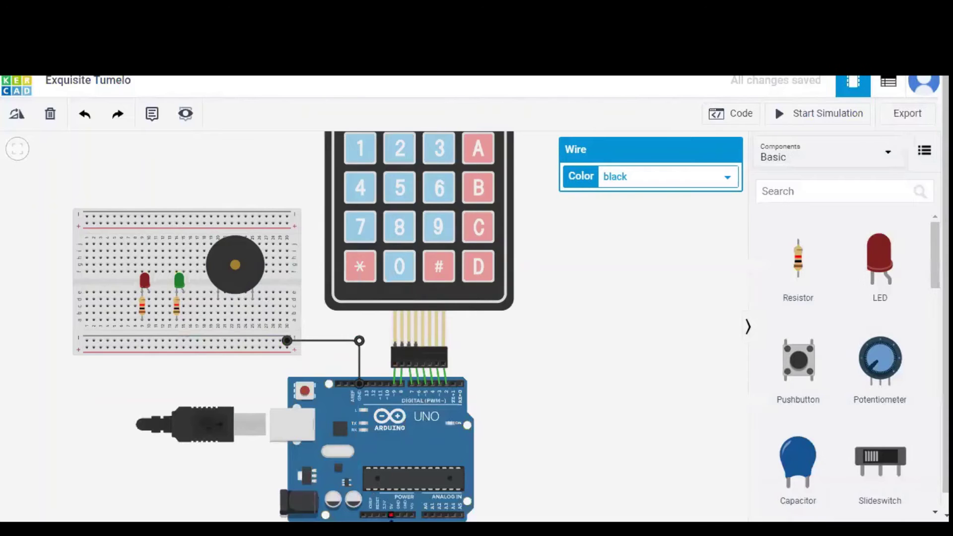
- Wire the Arduino's 5V pin to the breadboard's lower positive rail, routing it across the board with two bends, and color the wire red
click(391, 515)
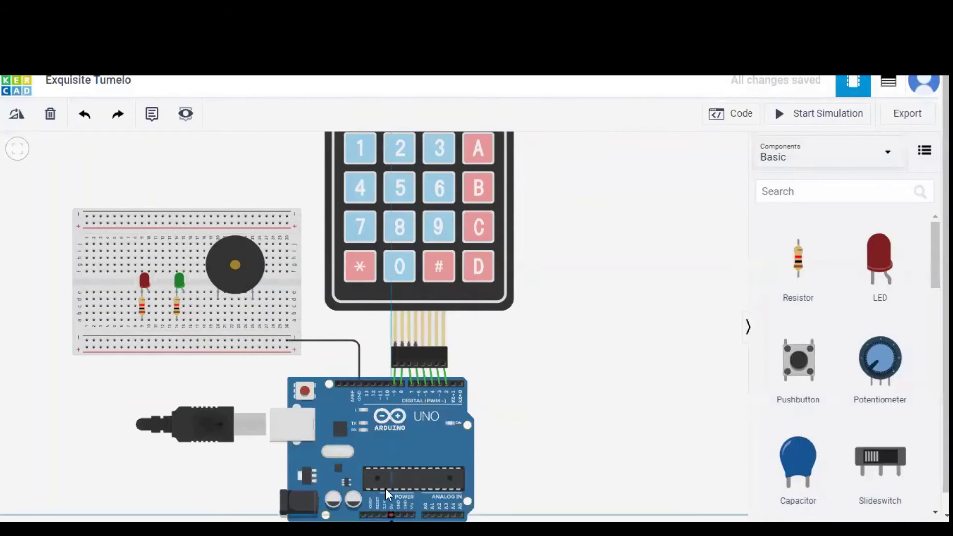
click(389, 407)
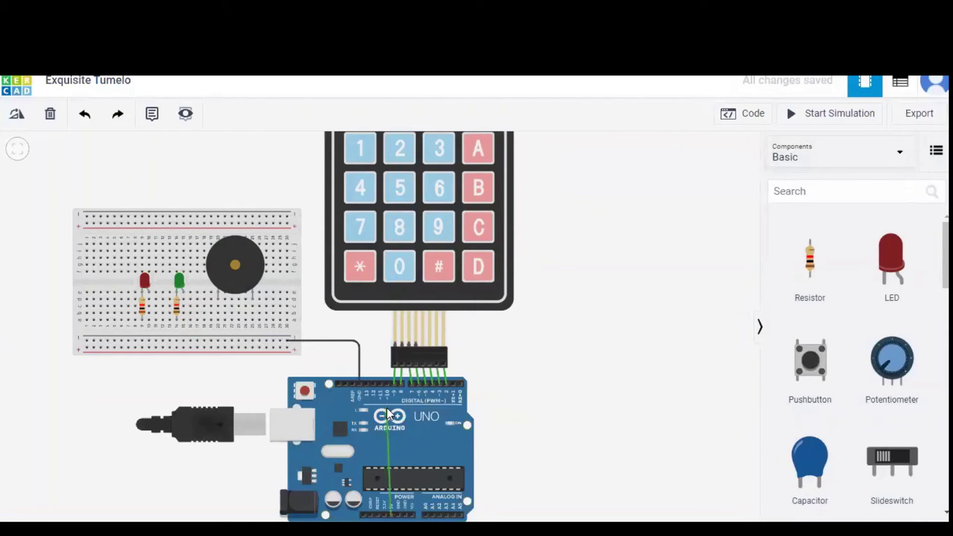
click(265, 407)
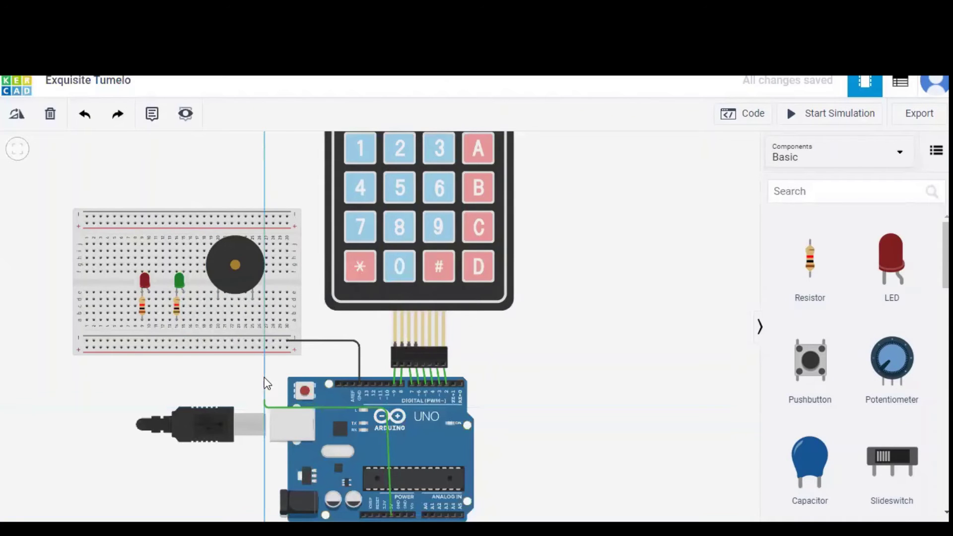
click(260, 348)
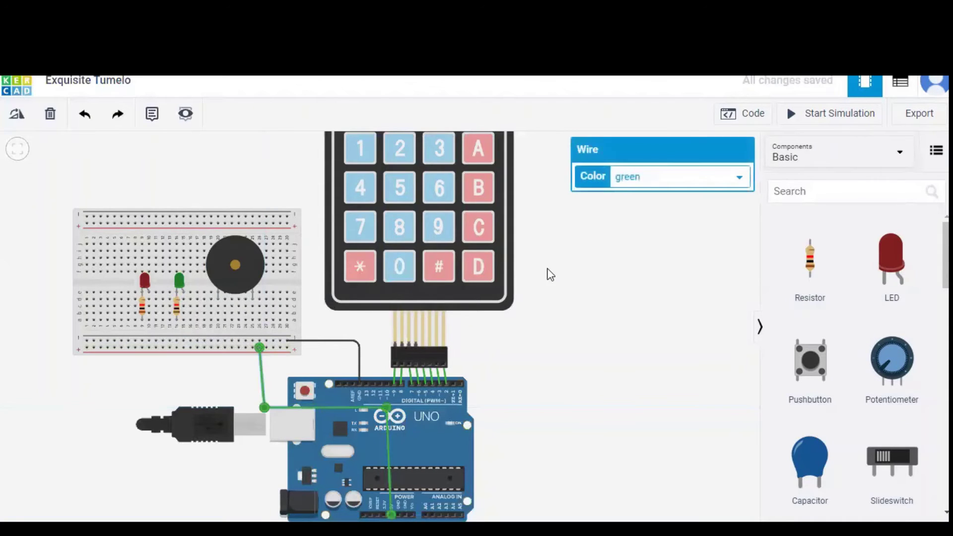
click(663, 178)
click(639, 208)
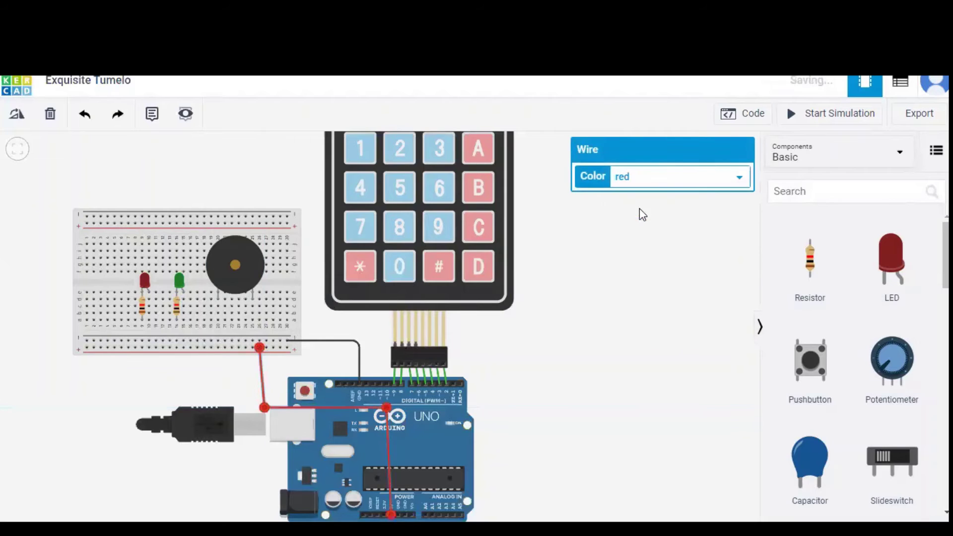
click(618, 324)
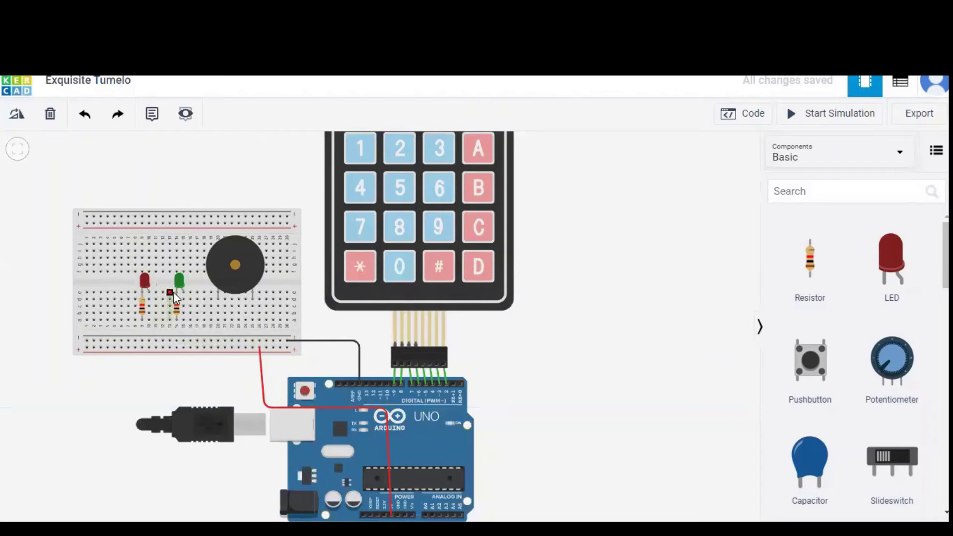
- Connect the lower end of each of the two resistors to the breadboard's lower negative rail
click(141, 322)
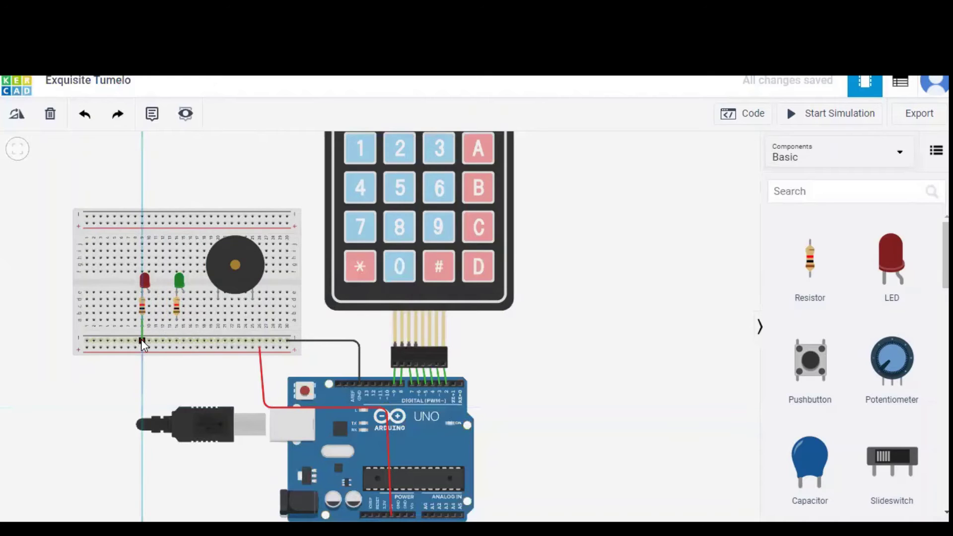
click(142, 341)
click(175, 320)
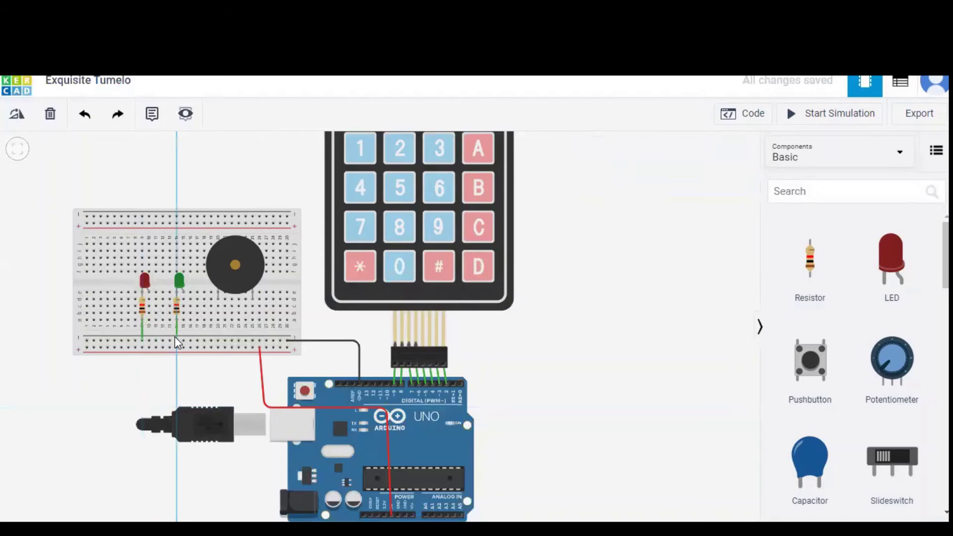
click(175, 341)
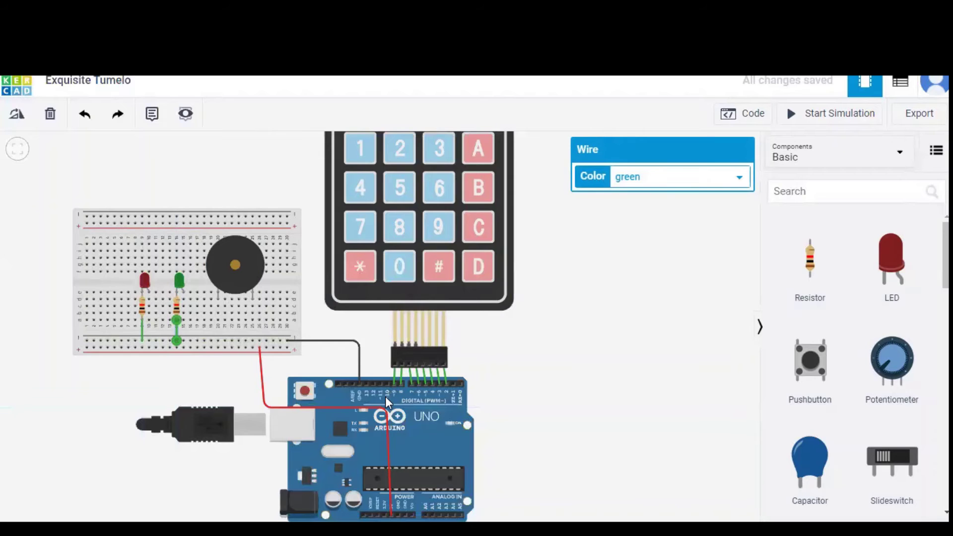
- Wire the red LED's right leg to Arduino pin 10, routing it below the breadboard, and color the wire purple
click(148, 291)
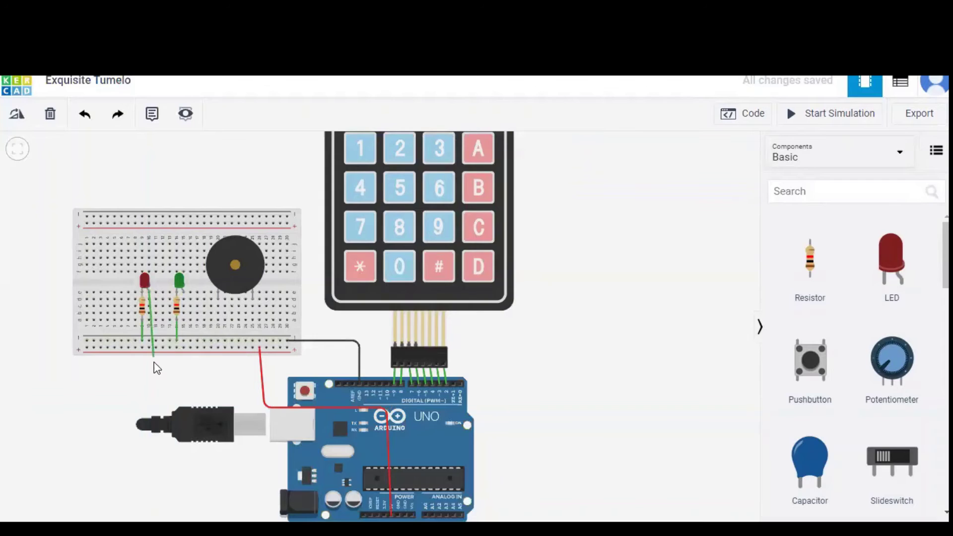
click(150, 364)
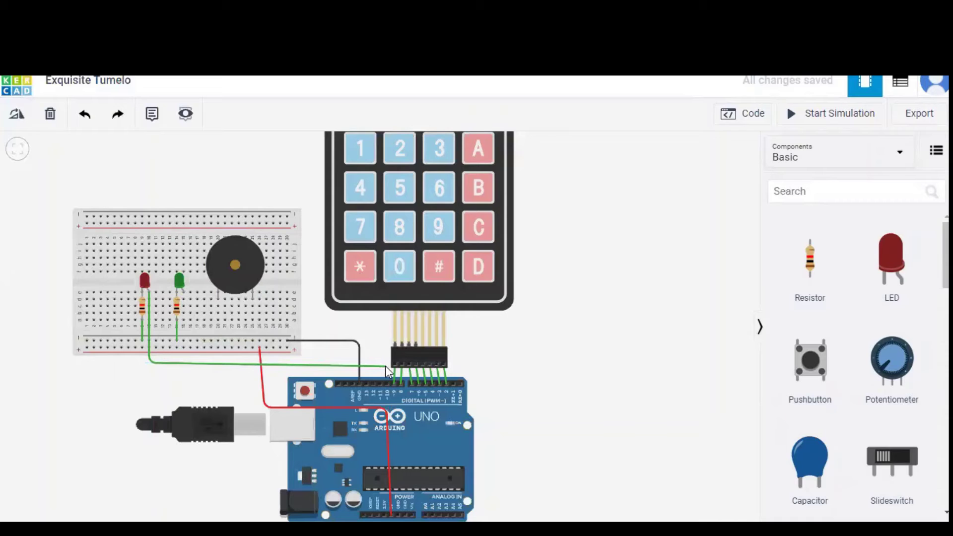
click(386, 381)
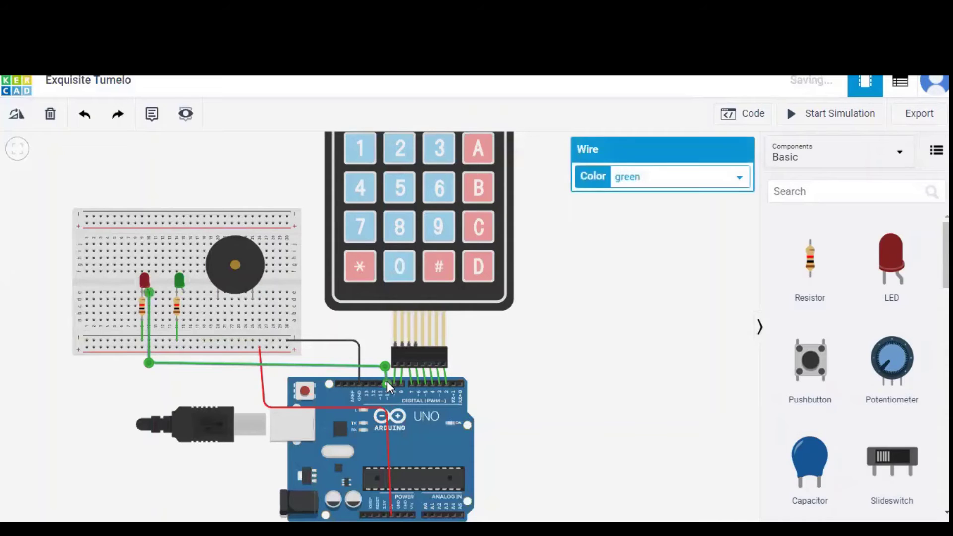
click(677, 177)
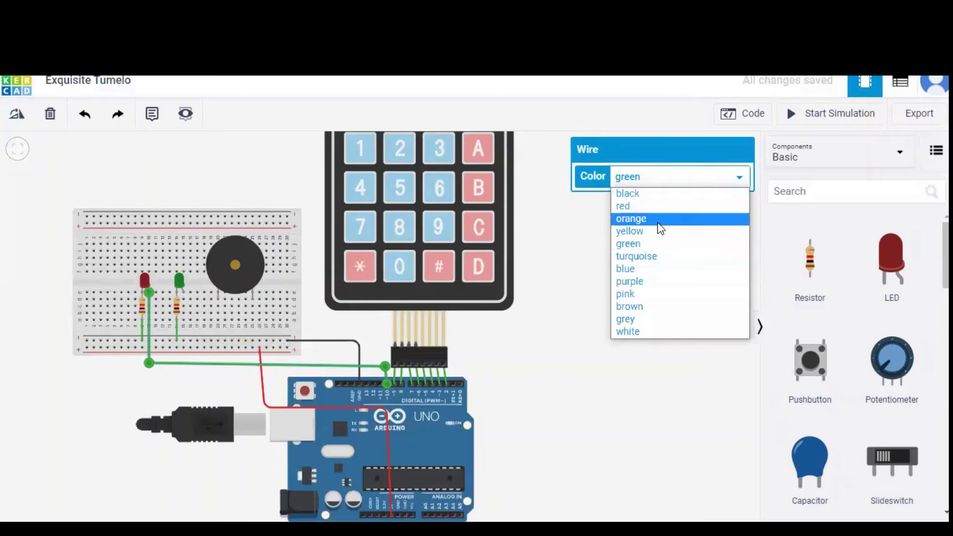
click(654, 281)
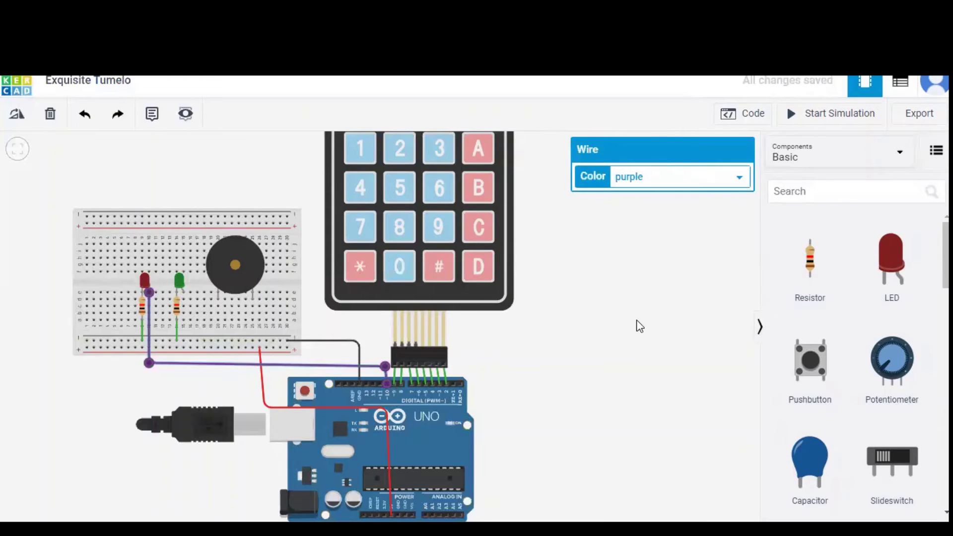
click(613, 320)
- Wire the green LED's right leg to Arduino pin 11, routing it below the breadboard, and color the wire purple
click(183, 292)
click(194, 367)
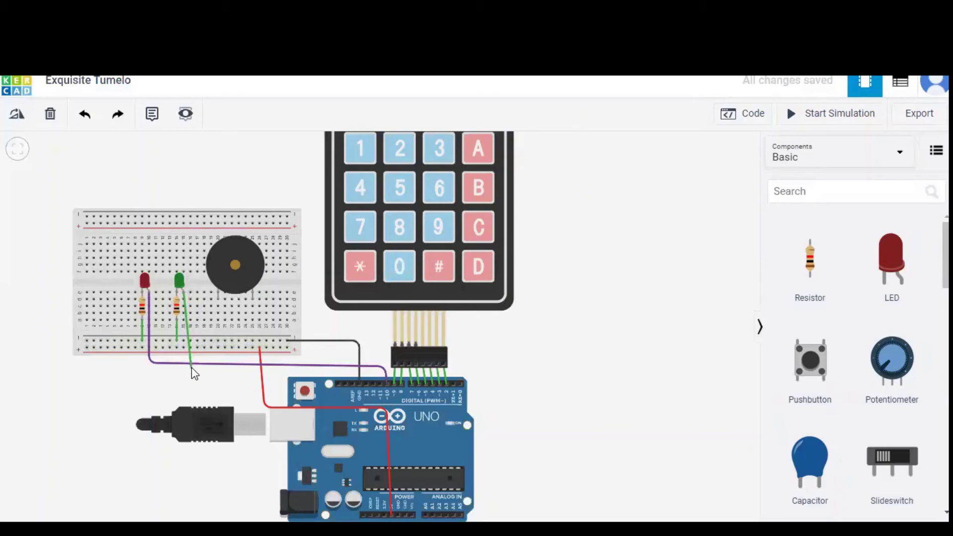
click(380, 383)
click(668, 184)
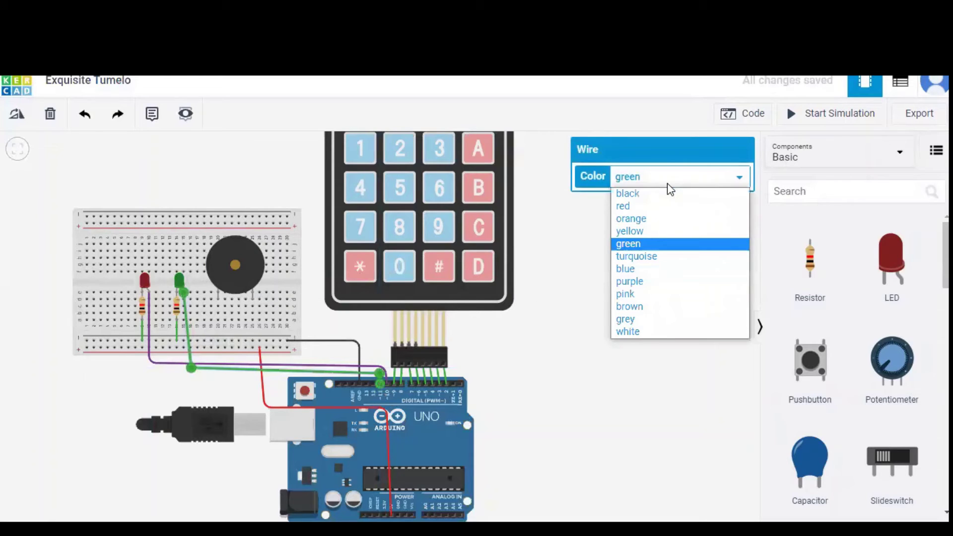
click(645, 279)
click(641, 283)
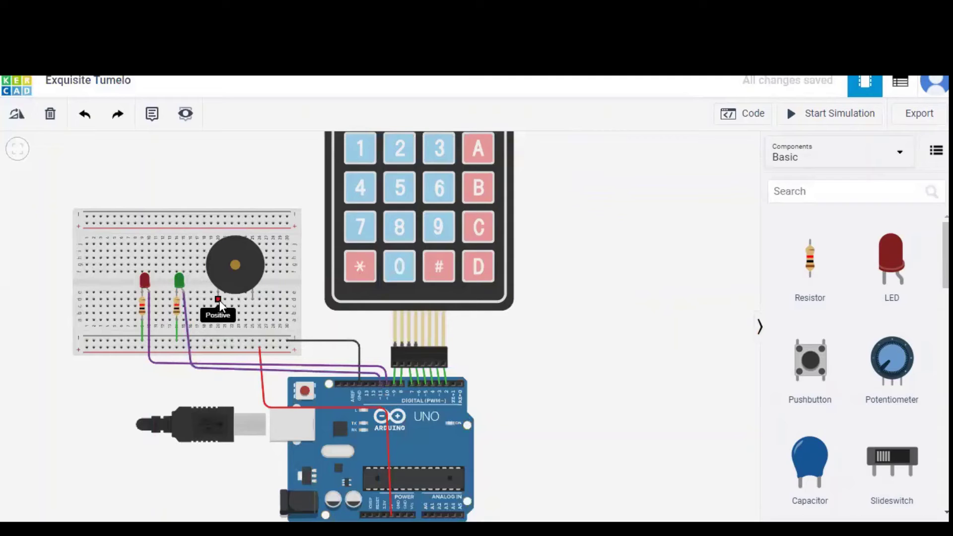
- Wire the piezo's negative leg to the lower negative rail and its positive leg to Arduino pin 12
click(252, 299)
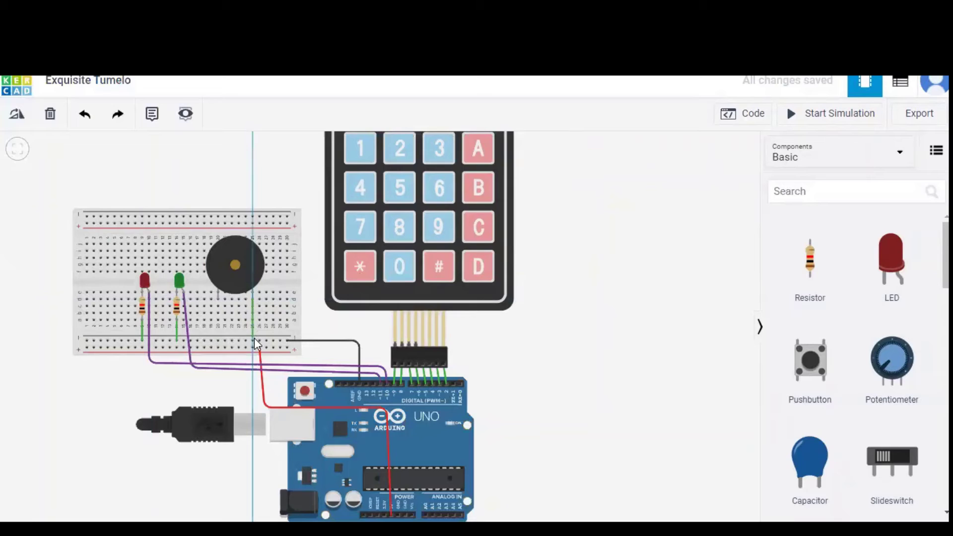
click(253, 340)
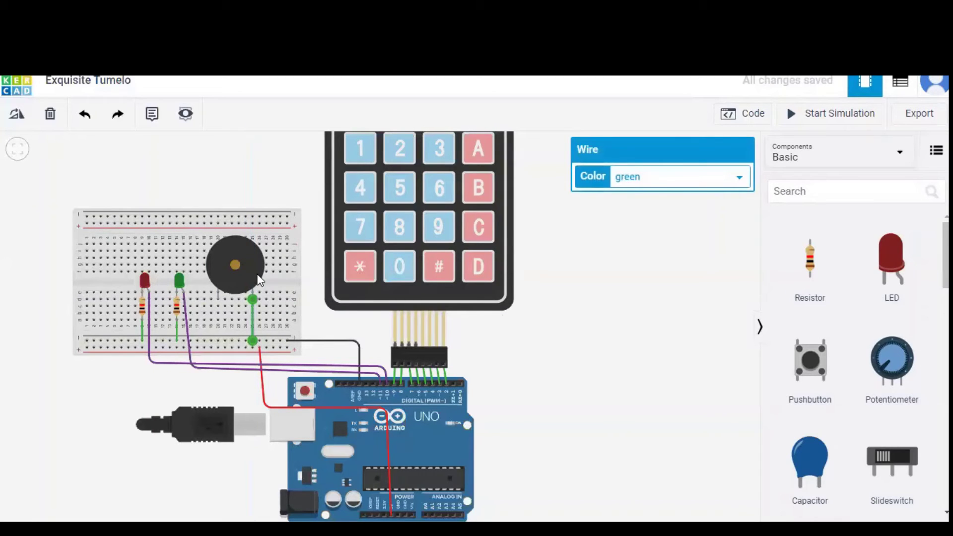
click(217, 300)
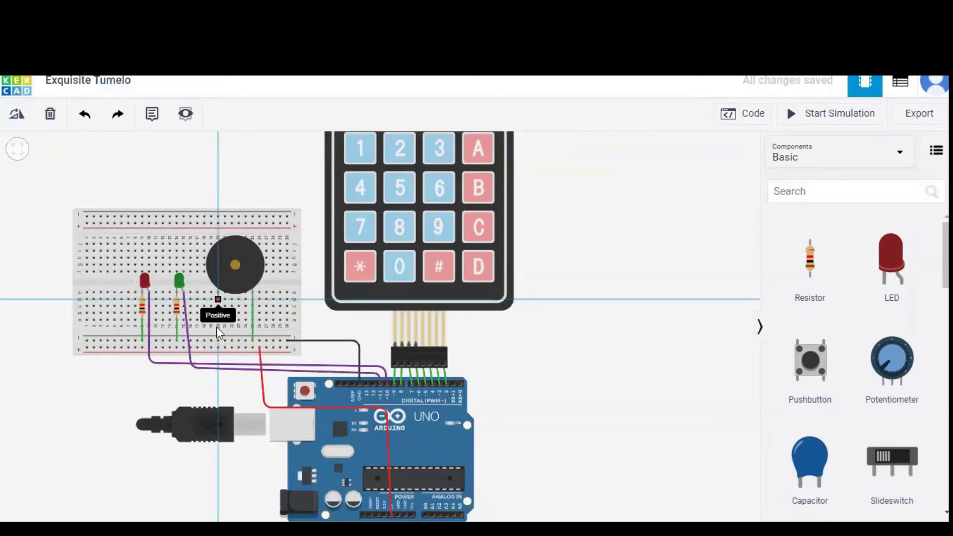
click(219, 358)
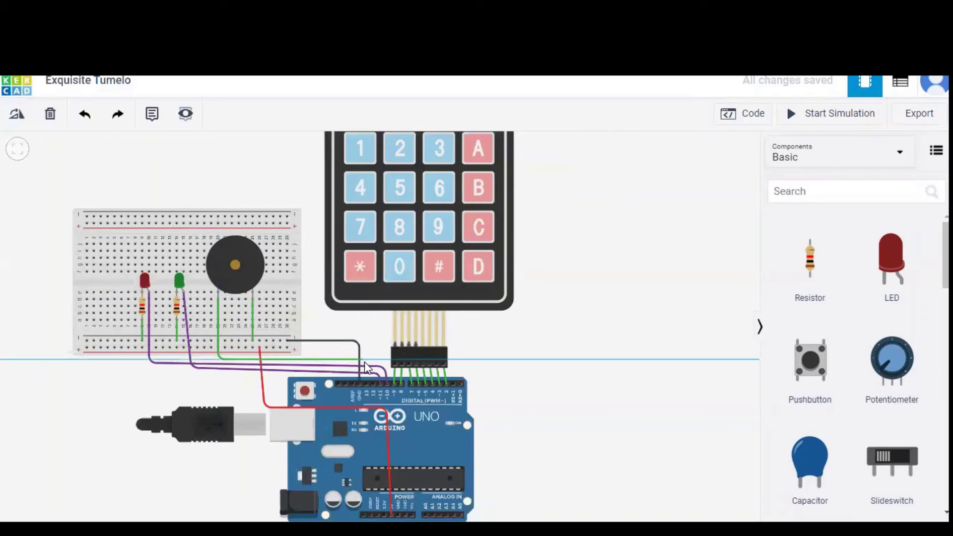
click(377, 381)
click(374, 382)
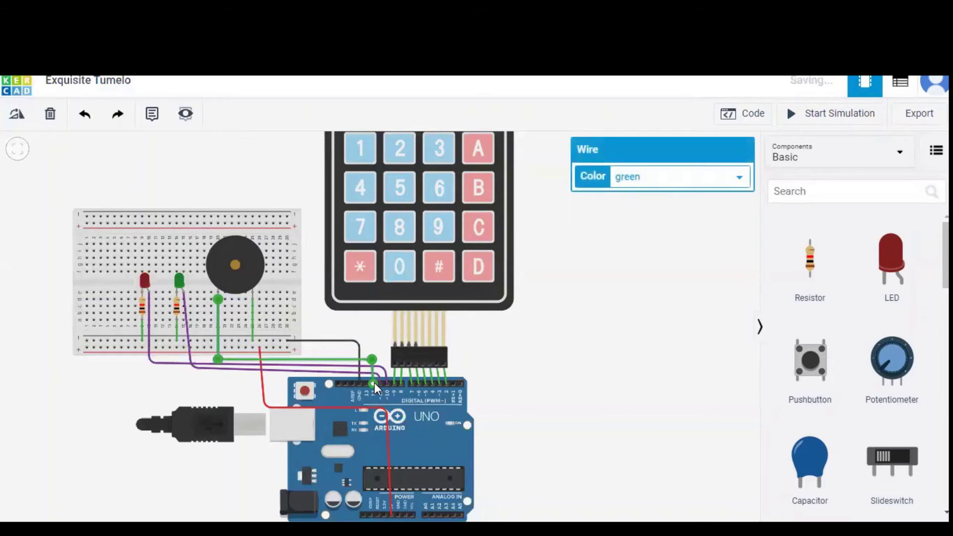
- Color the wire from the piezo's positive leg to Arduino pin 12 purple
click(640, 189)
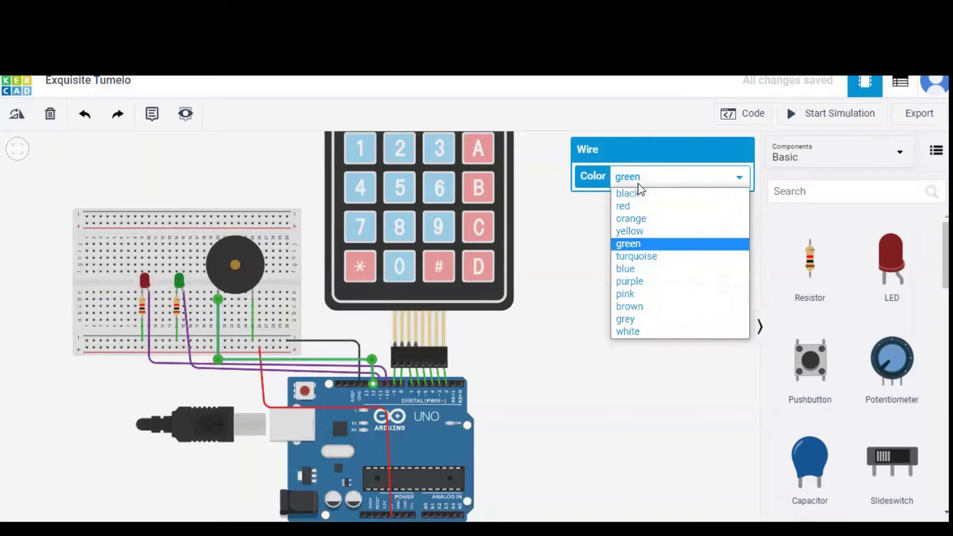
click(645, 281)
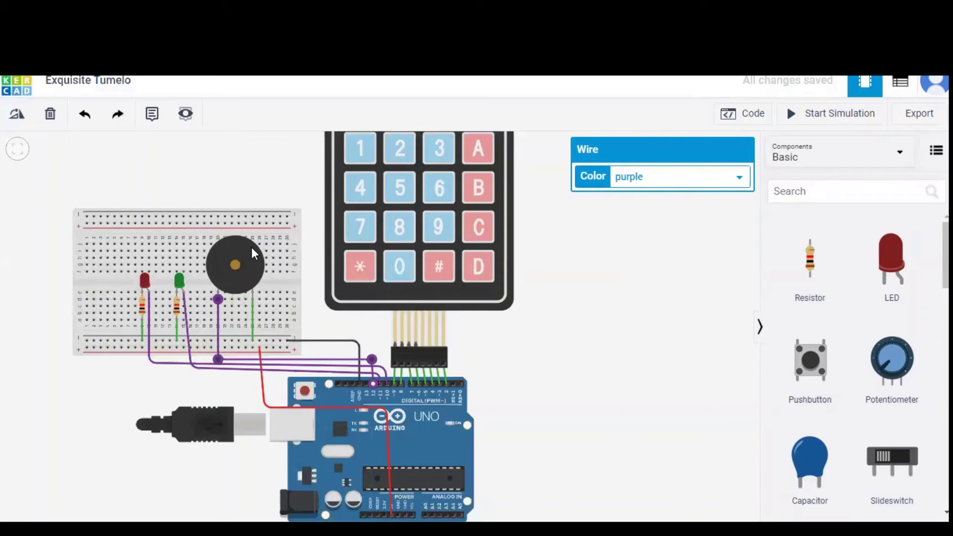
click(25, 405)
drag(25, 405, 103, 361)
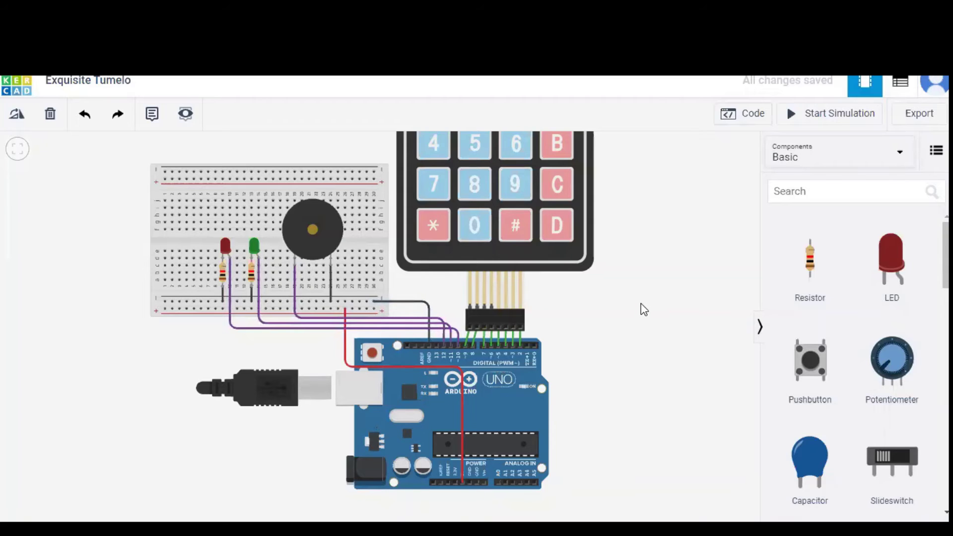
- Open the Arduino's code editor and switch it from Blocks to Text, accepting the loss of the blocks
drag(641, 305, 513, 327)
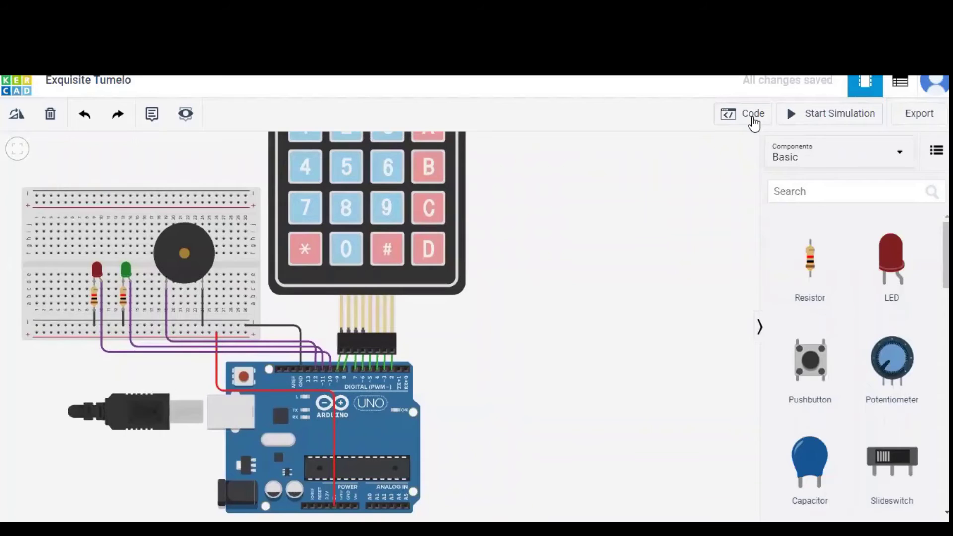
click(753, 115)
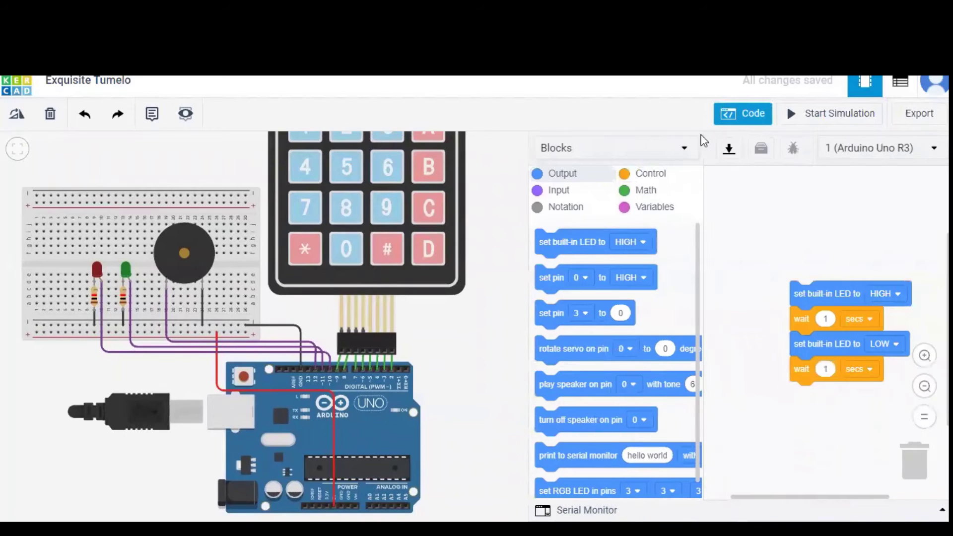
click(664, 150)
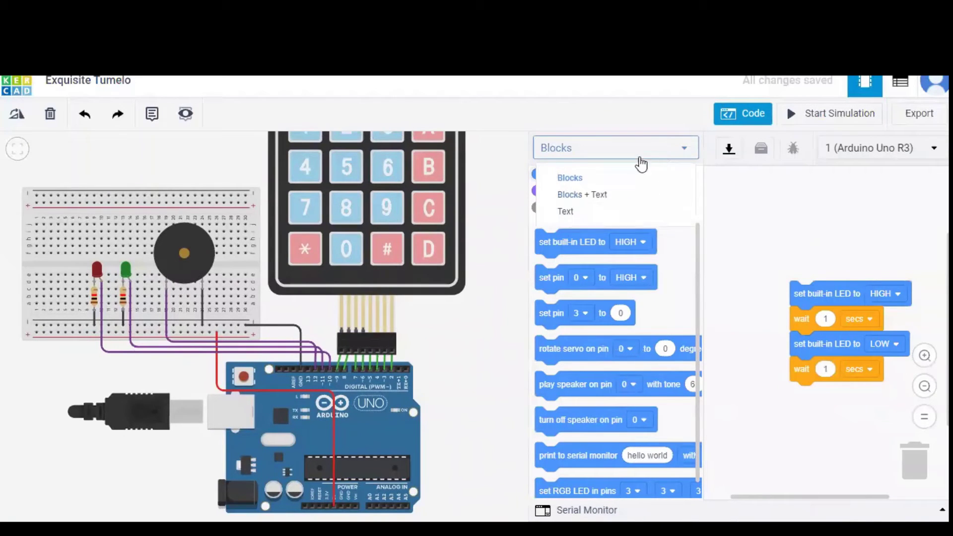
click(595, 212)
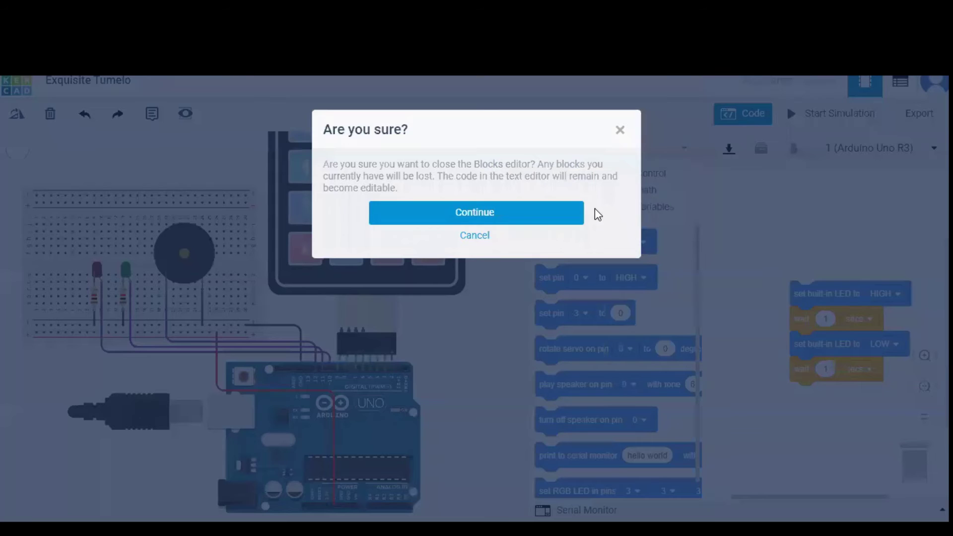
click(543, 212)
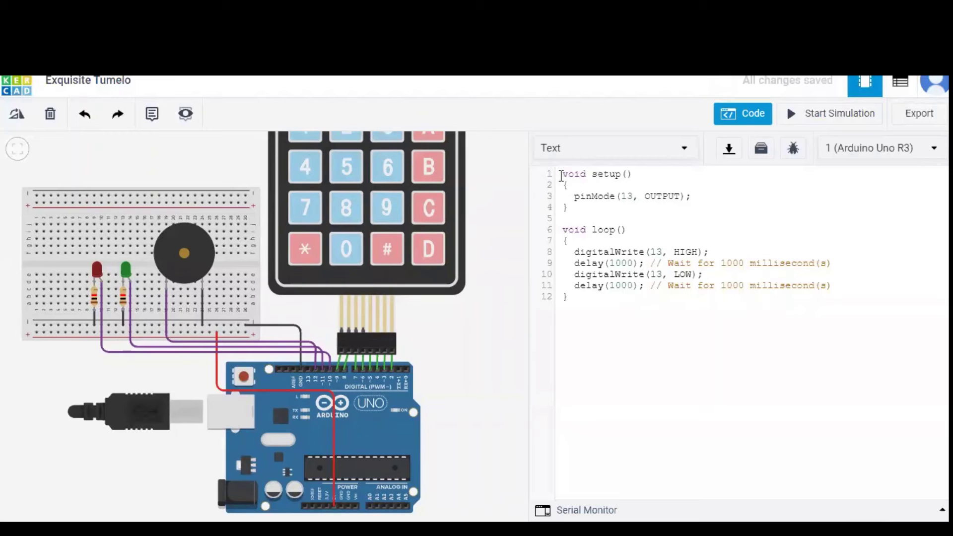
- Replace the entire default sketch with the copied passcode program that includes Keypad.h
drag(561, 175, 581, 304)
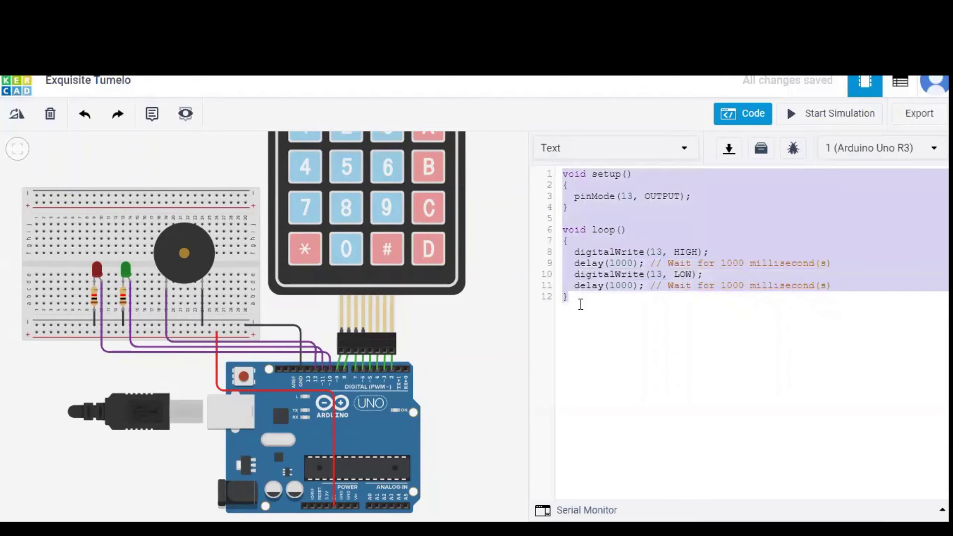
key(ctrl+v)
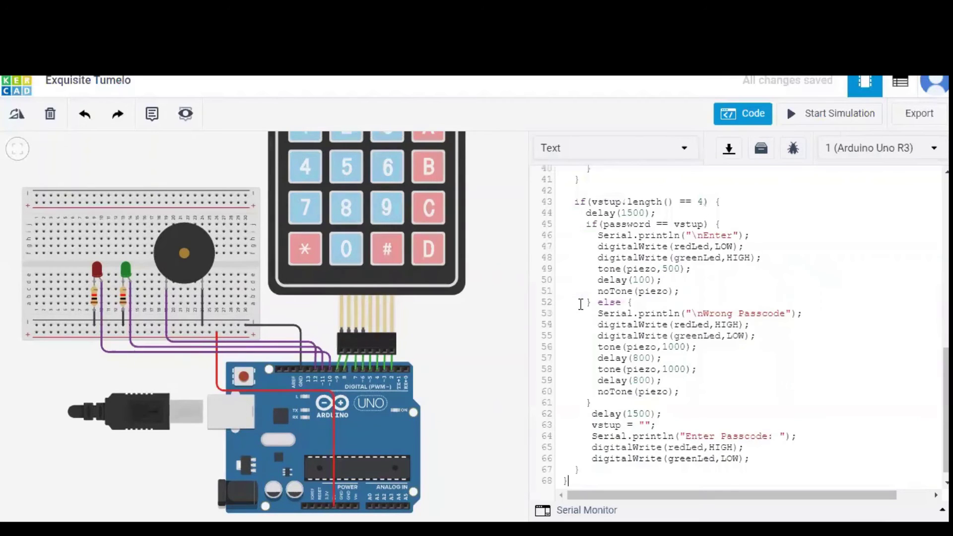
scroll(686, 251, up, 10)
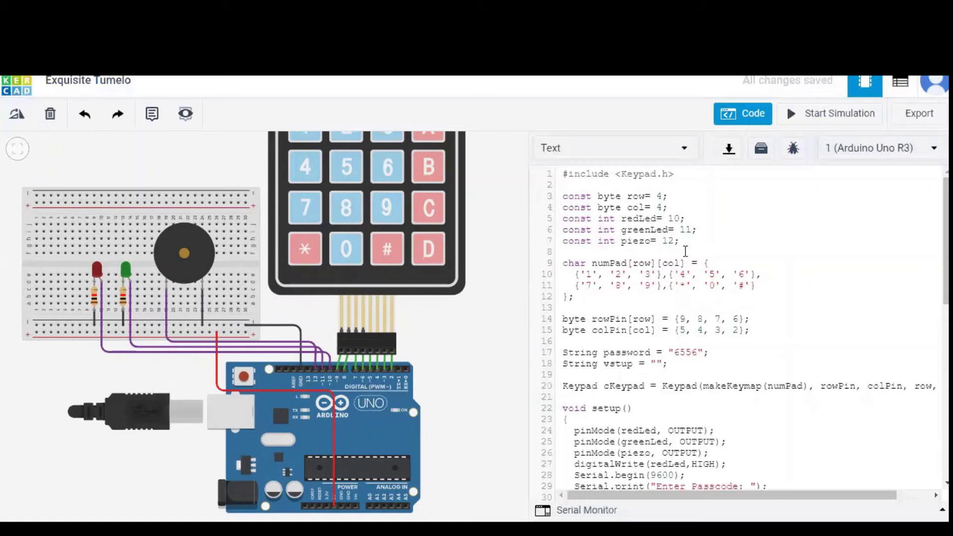
- Examine the keypad map, row and column pins, password variables, Keypad constructor and setup() function in the code
scroll(810, 307, down, 2)
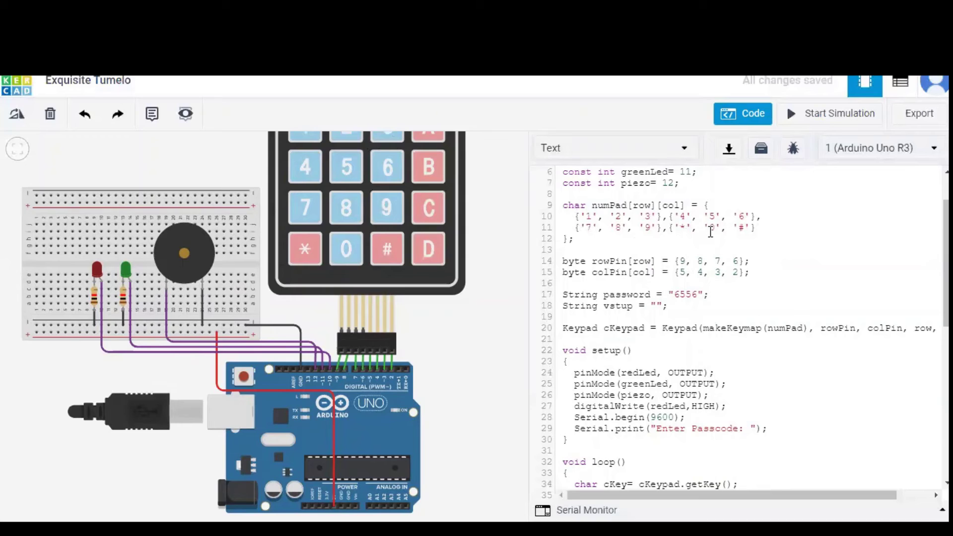
scroll(796, 299, down, 1)
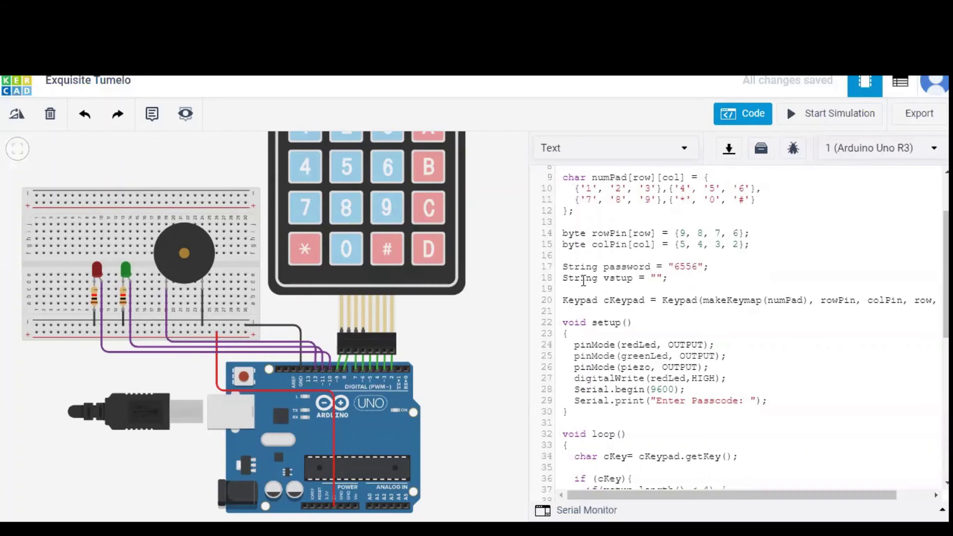
scroll(676, 328, down, 3)
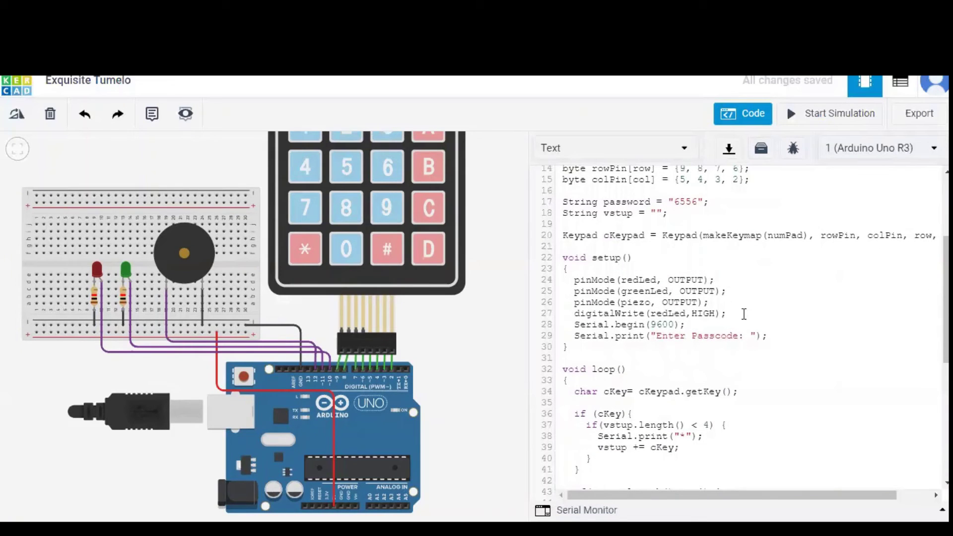
scroll(745, 314, right, 2)
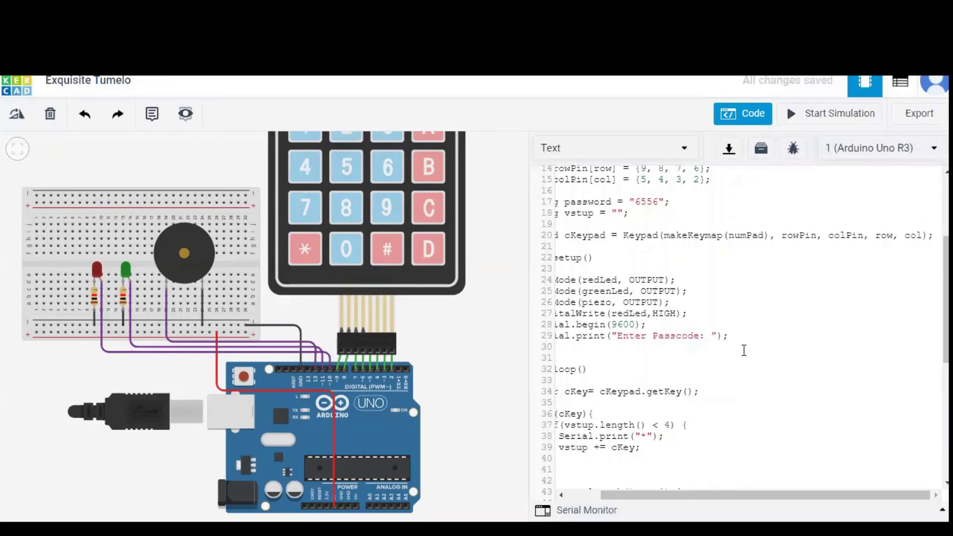
scroll(738, 349, left, 2)
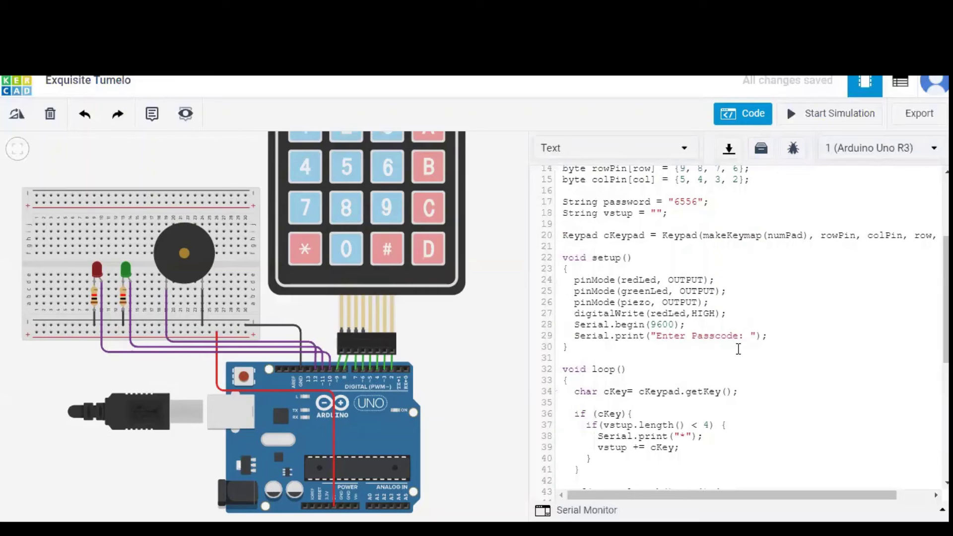
scroll(738, 349, down, 2)
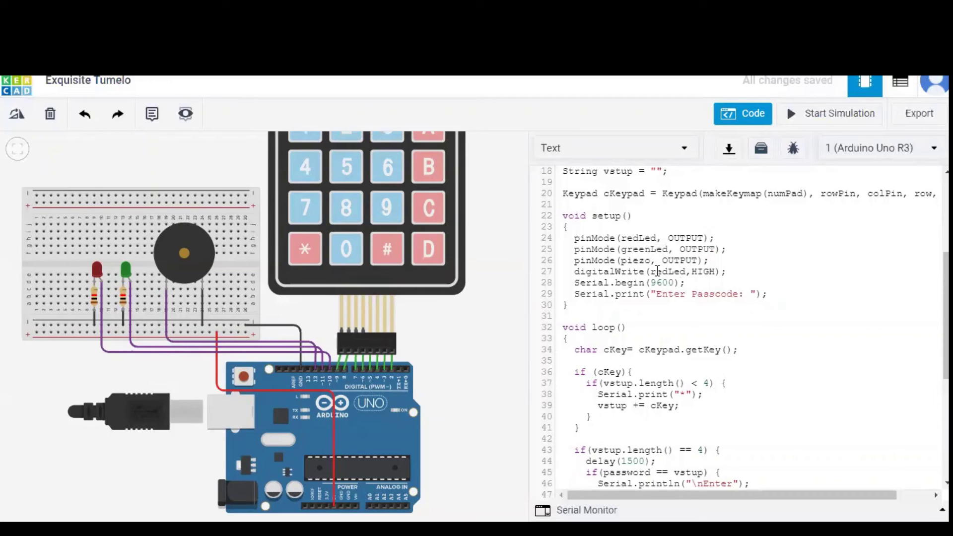
click(723, 275)
text(;)
- Examine how loop() reads keys, compares the entry with the stored password, and drives the LEDs and piezo
scroll(785, 316, down, 1)
scroll(784, 316, down, 3)
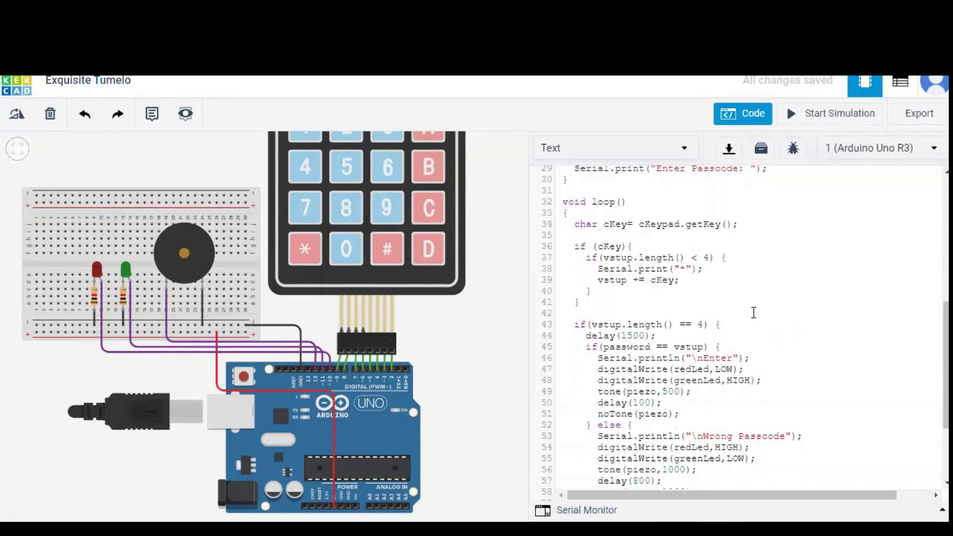
scroll(753, 313, down, 3)
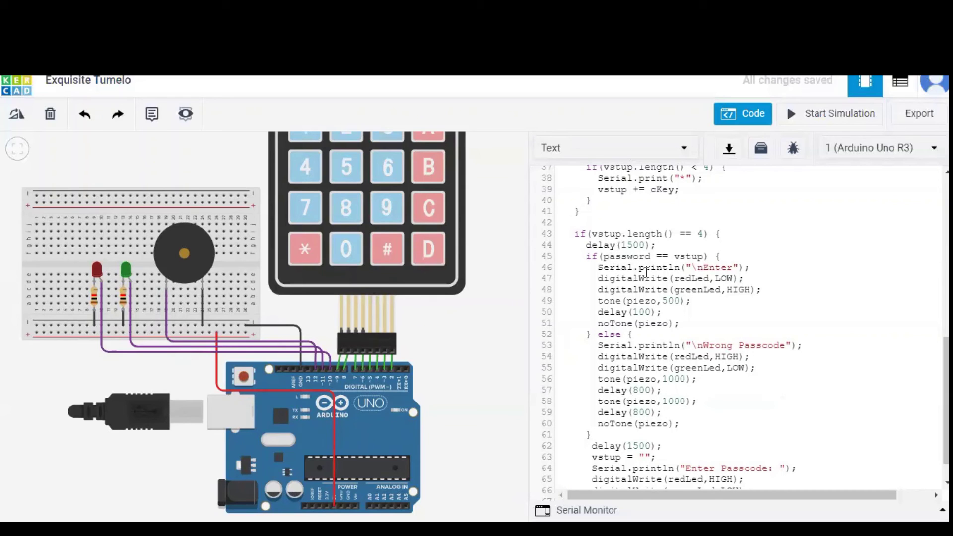
scroll(646, 271, up, 6)
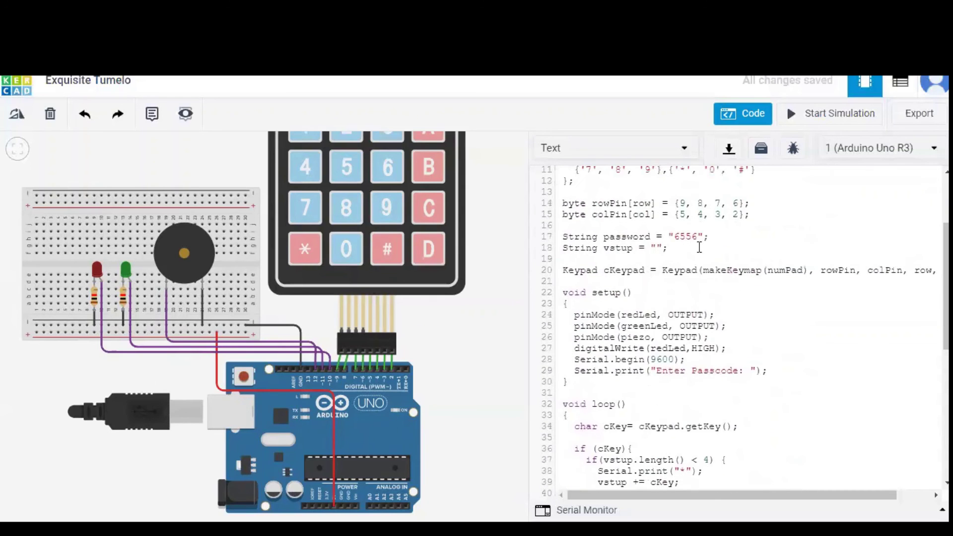
scroll(730, 389, down, 7)
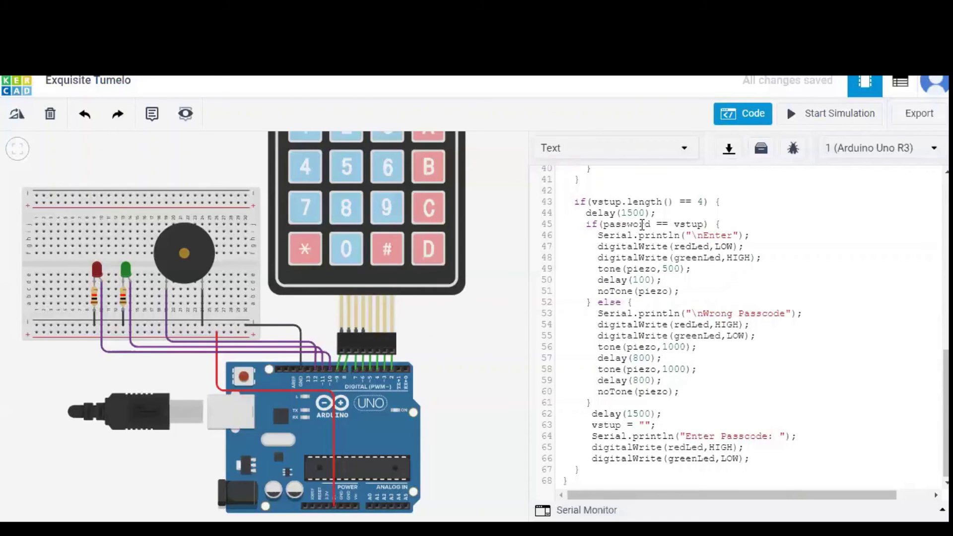
scroll(737, 232, up, 10)
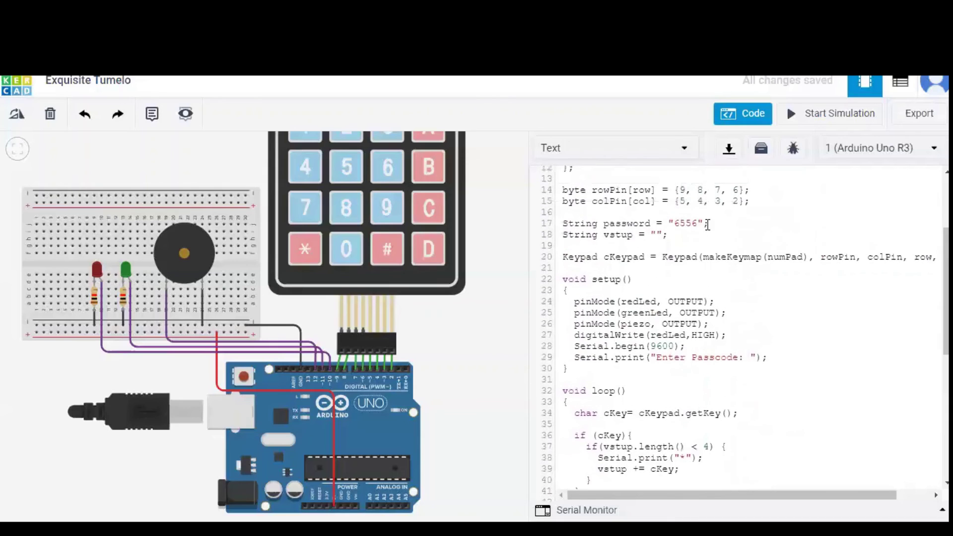
scroll(805, 449, down, 8)
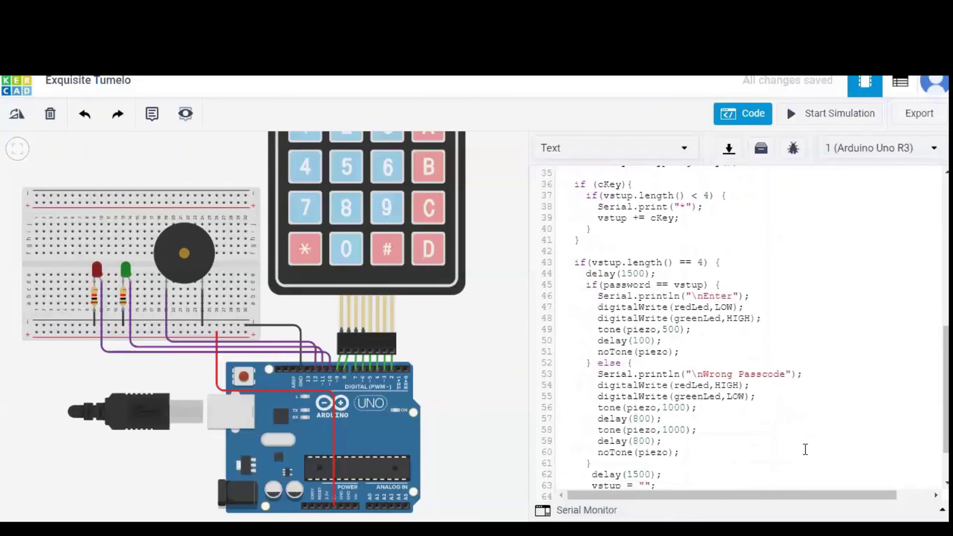
scroll(806, 450, down, 2)
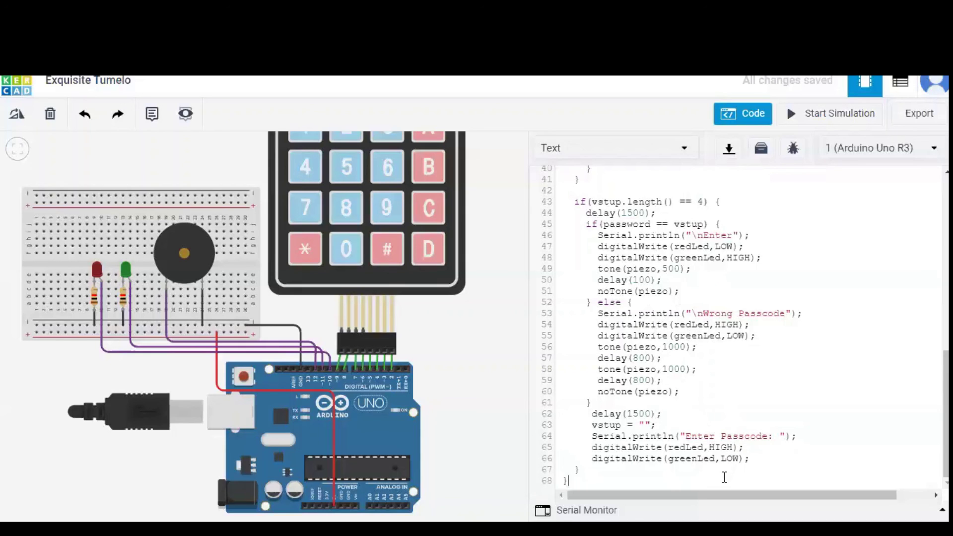
- Start the simulation with the whole keypad in view and expand the Serial Monitor
drag(496, 344, 485, 356)
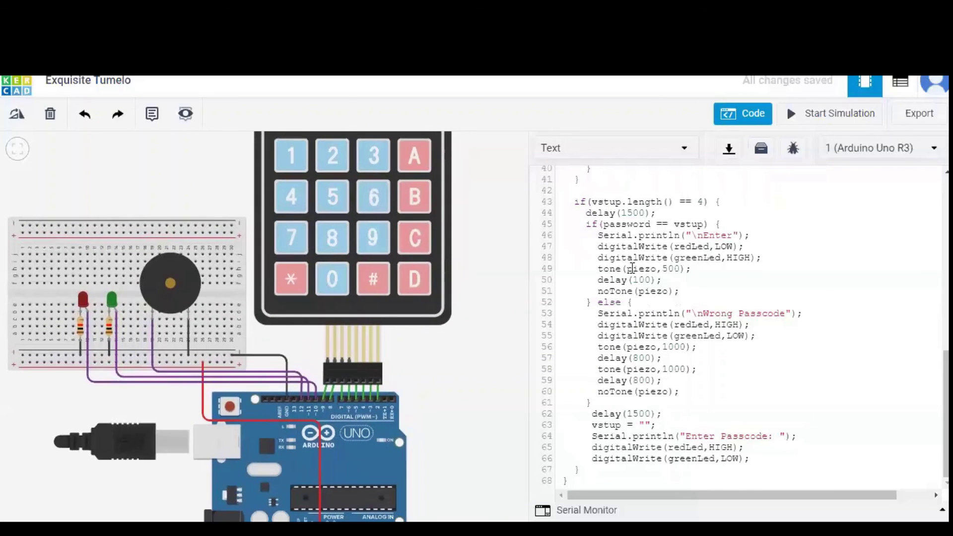
click(844, 115)
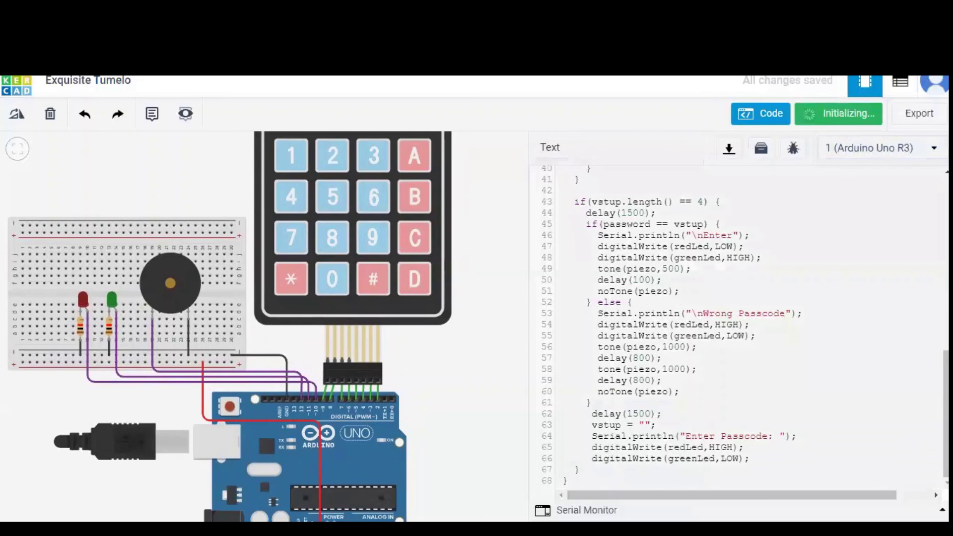
click(942, 510)
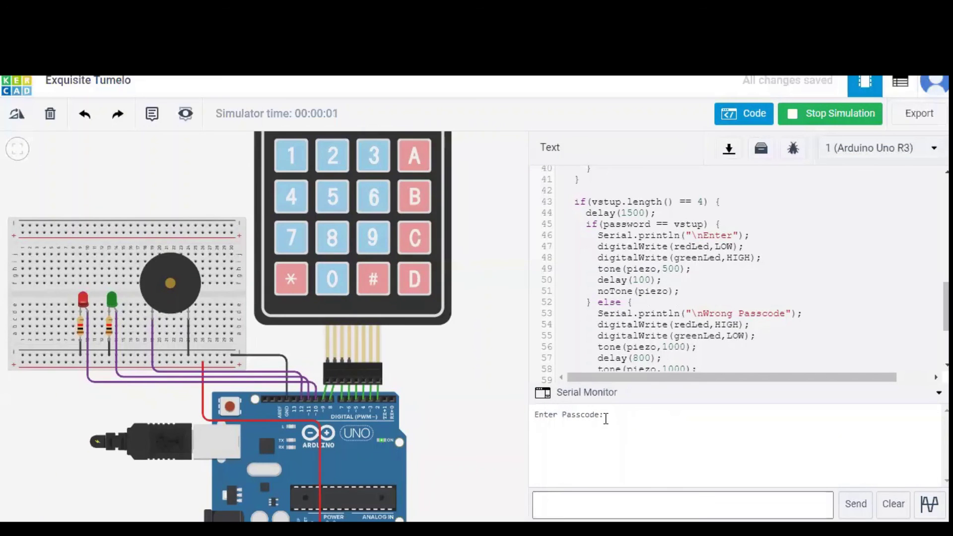
- Enter the correct passcode and a wrong passcode on the simulated keypad, checking the responses in the Serial Monitor
click(372, 196)
click(338, 195)
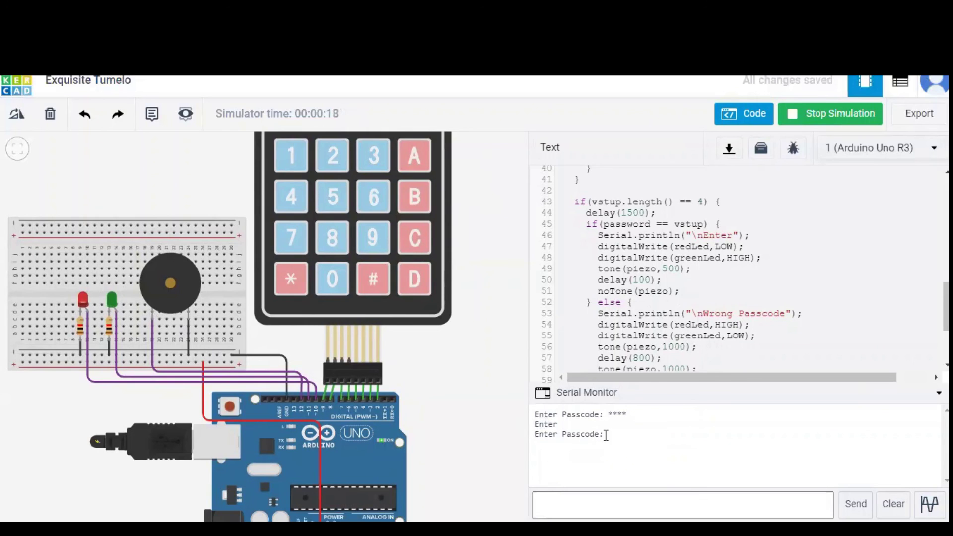
click(329, 199)
click(329, 200)
click(329, 199)
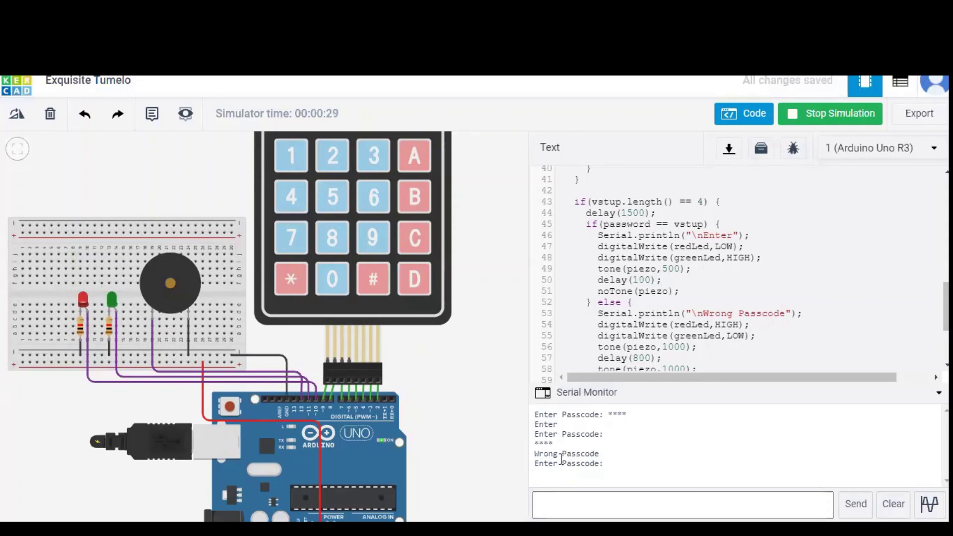
drag(541, 455, 602, 458)
click(622, 459)
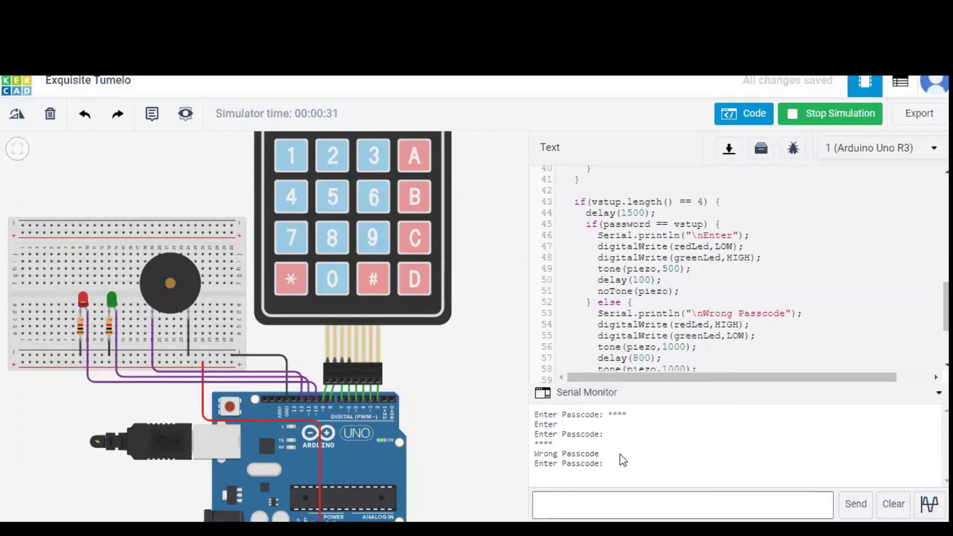